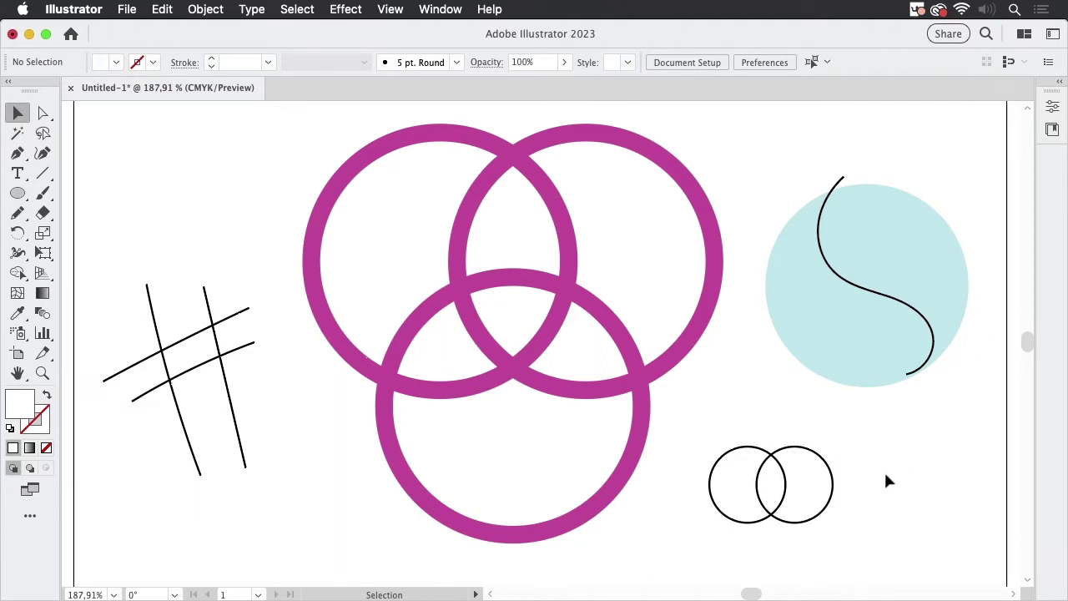
Step: Split the two small overlapping circles at their overlap with Shape Builder into a crescent and a circle
{"action": "left_click_drag", "start_coordinate": [681, 425], "coordinate": [887, 567]}
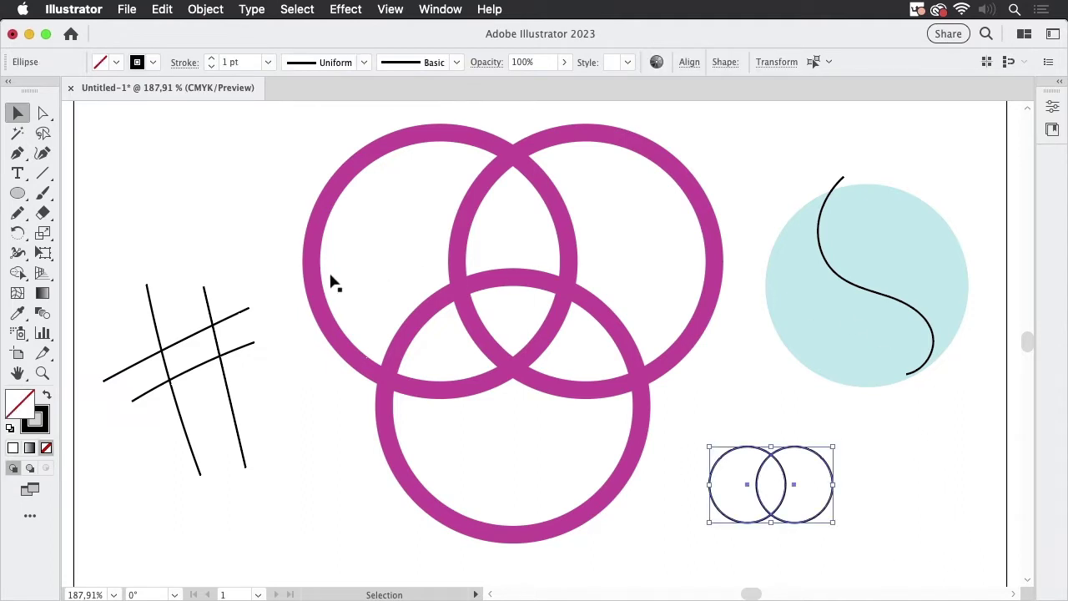
{"action": "left_click", "coordinate": [18, 278]}
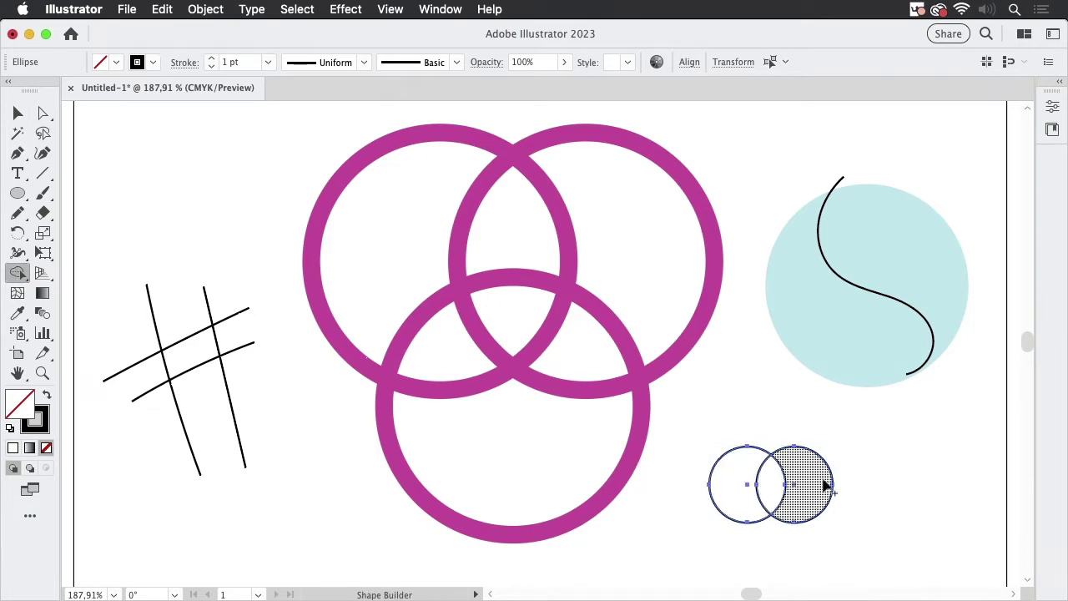
{"action": "left_click", "coordinate": [779, 477]}
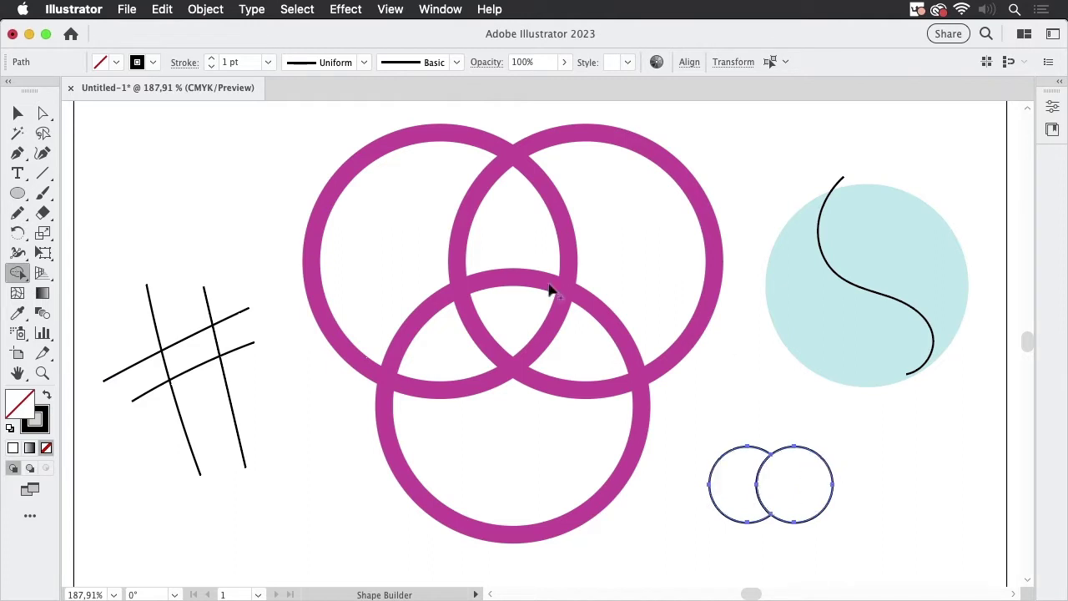
Step: Move the crescent and the right small circle apart from each other
{"action": "left_click", "coordinate": [17, 112]}
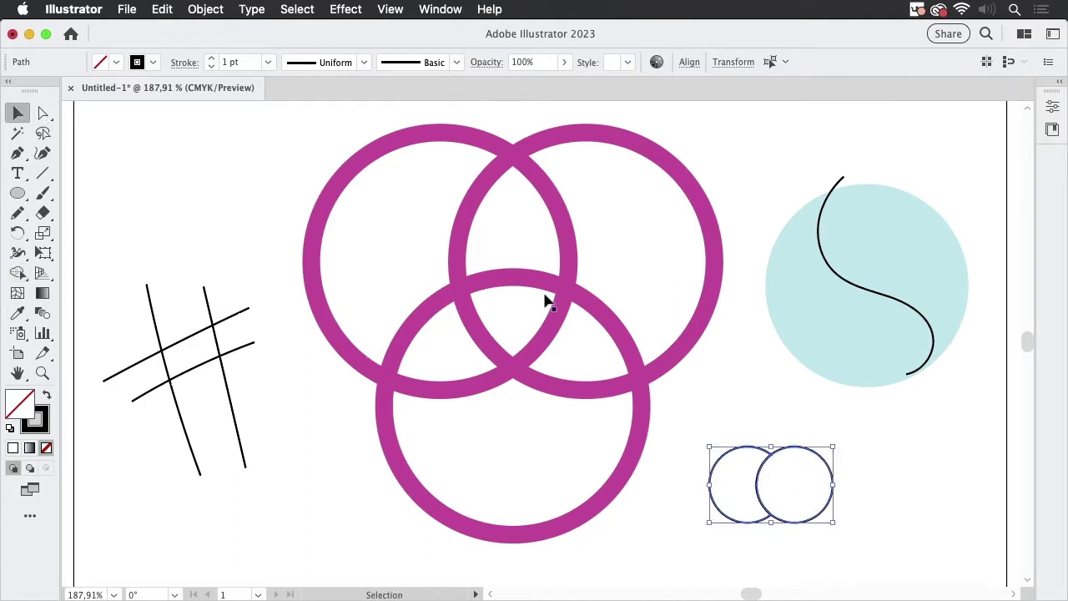
{"action": "left_click", "coordinate": [775, 435]}
{"action": "left_click_drag", "start_coordinate": [760, 452], "coordinate": [744, 417]}
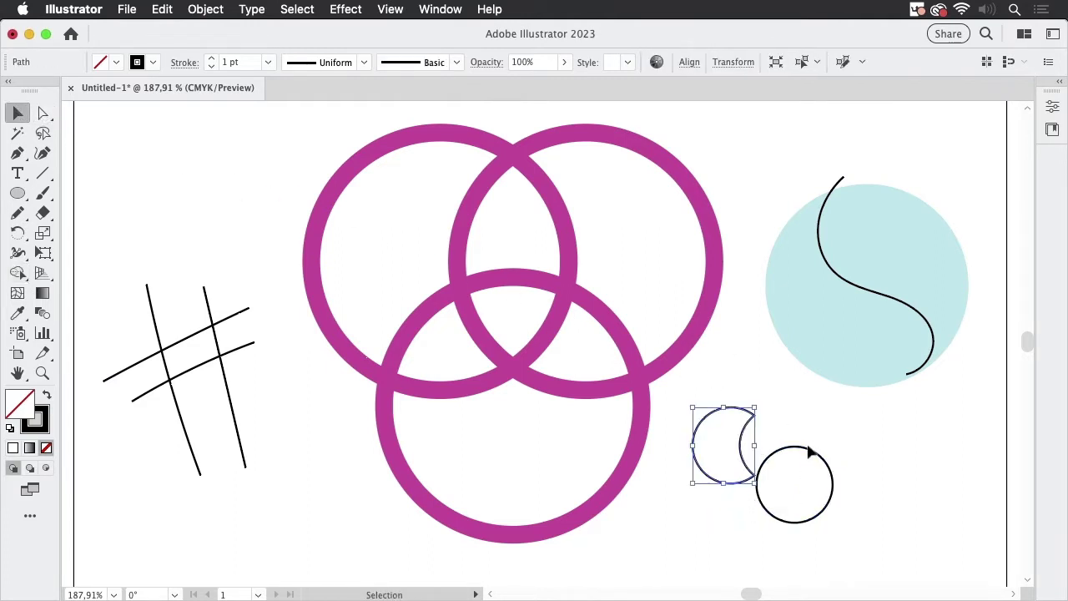
{"action": "left_click", "coordinate": [877, 440]}
{"action": "left_click_drag", "start_coordinate": [830, 470], "coordinate": [920, 464]}
{"action": "left_click_drag", "start_coordinate": [753, 424], "coordinate": [825, 479]}
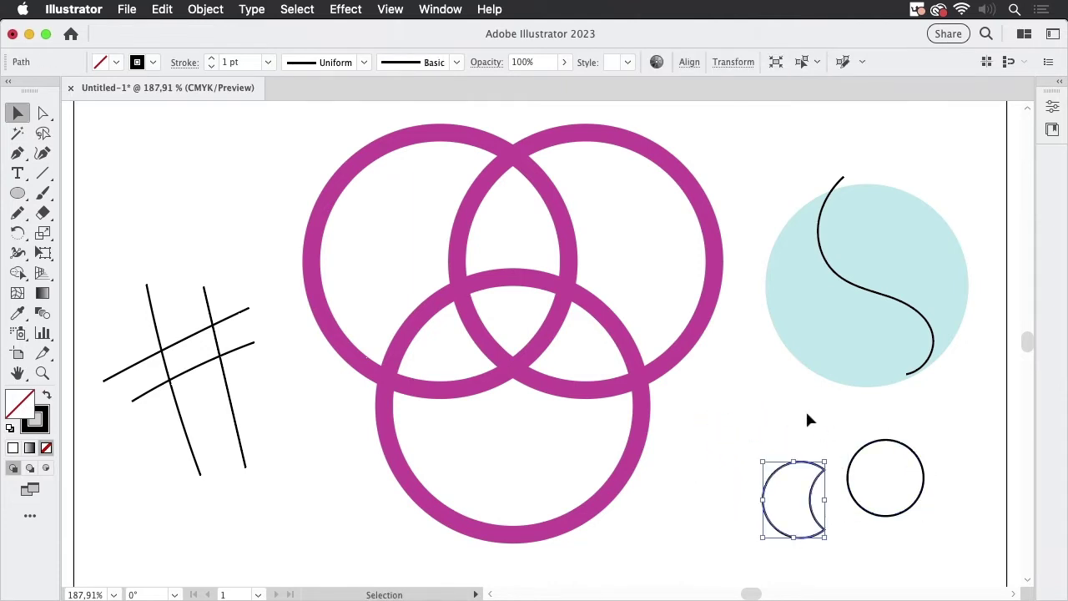
{"action": "left_click", "coordinate": [775, 416]}
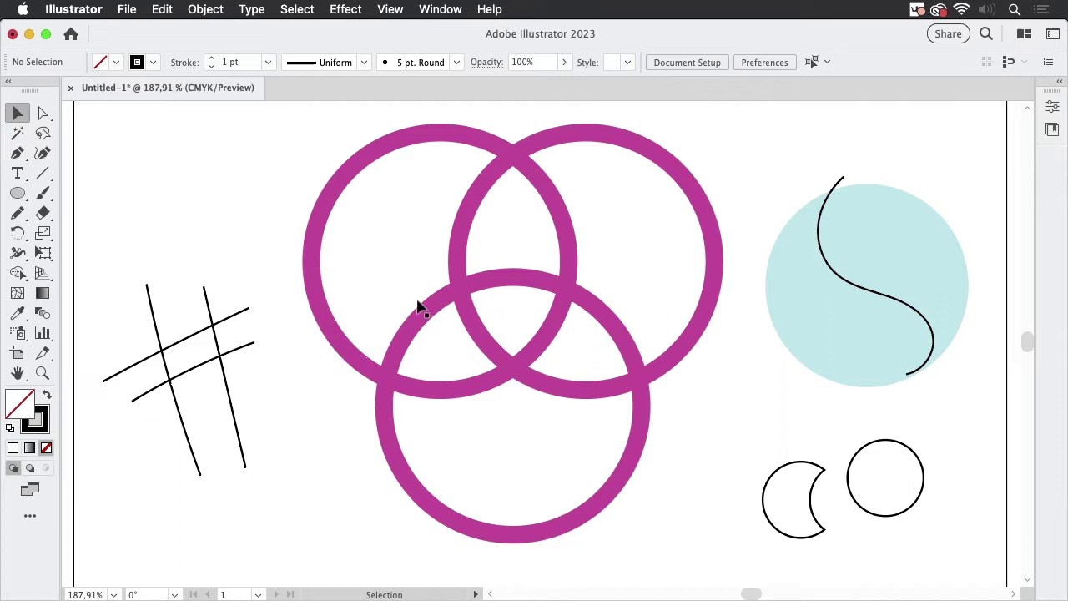
{"action": "double_click", "coordinate": [17, 274]}
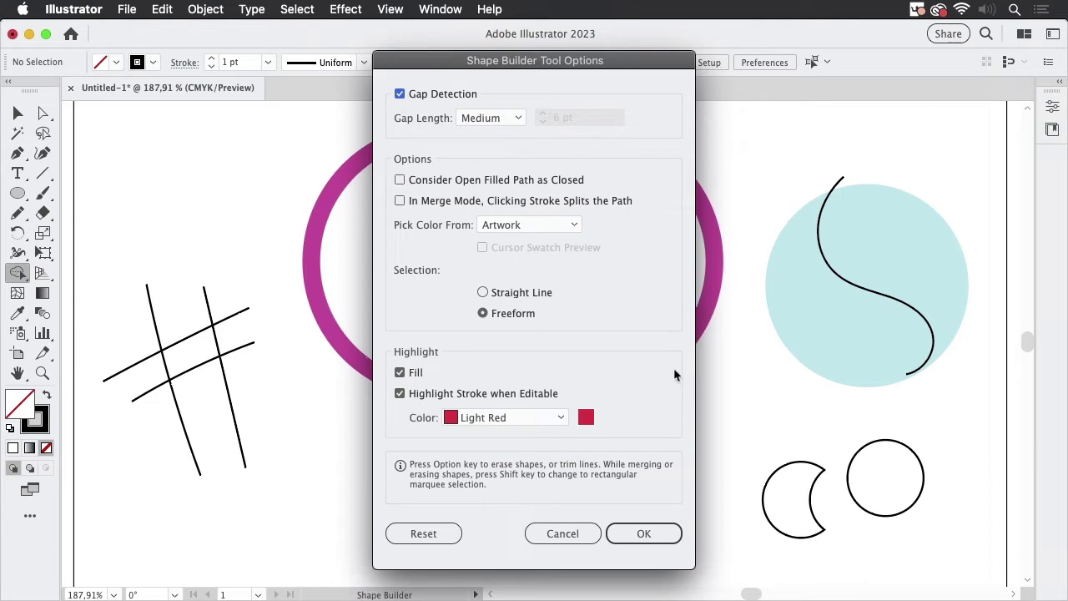
{"action": "left_click", "coordinate": [574, 536]}
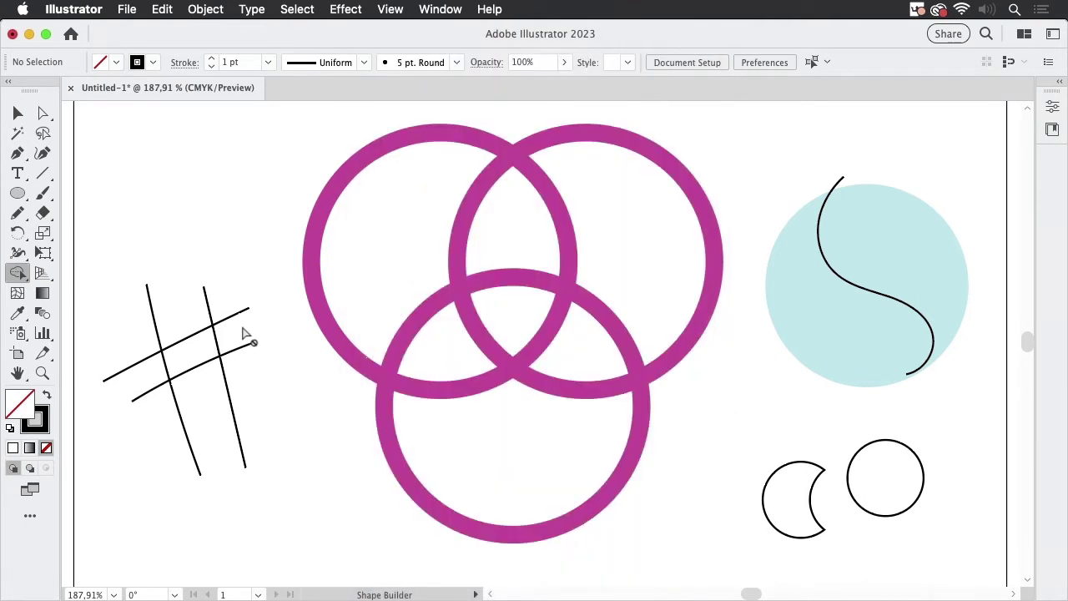
Step: Trim the lower diagonal hash line's end sticking out past the right vertical line
{"action": "left_click", "coordinate": [17, 112]}
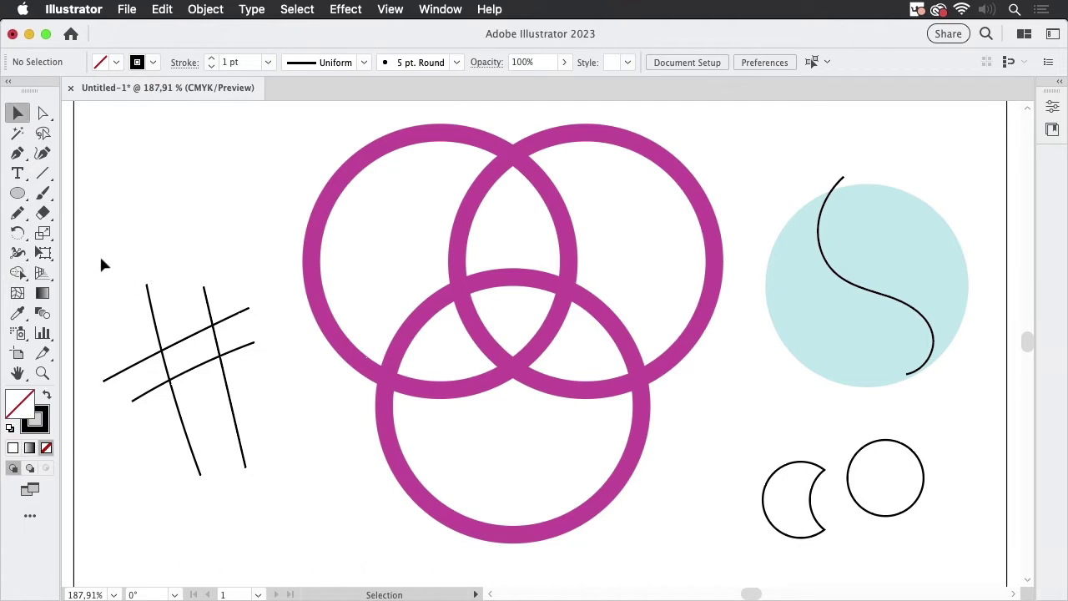
{"action": "left_click_drag", "start_coordinate": [100, 262], "coordinate": [276, 491]}
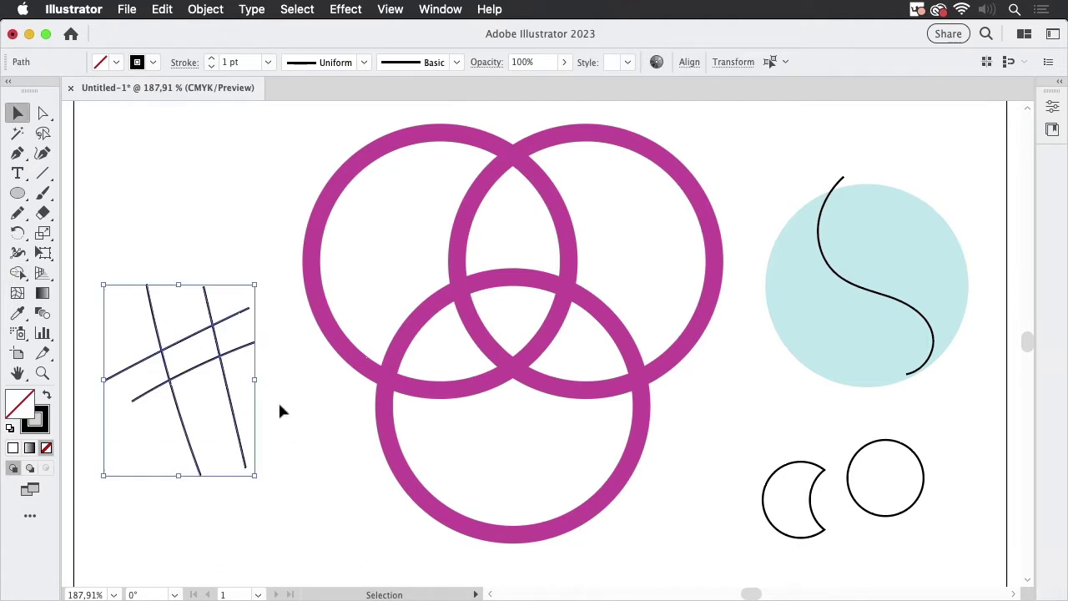
{"action": "key", "text": "shift+m"}
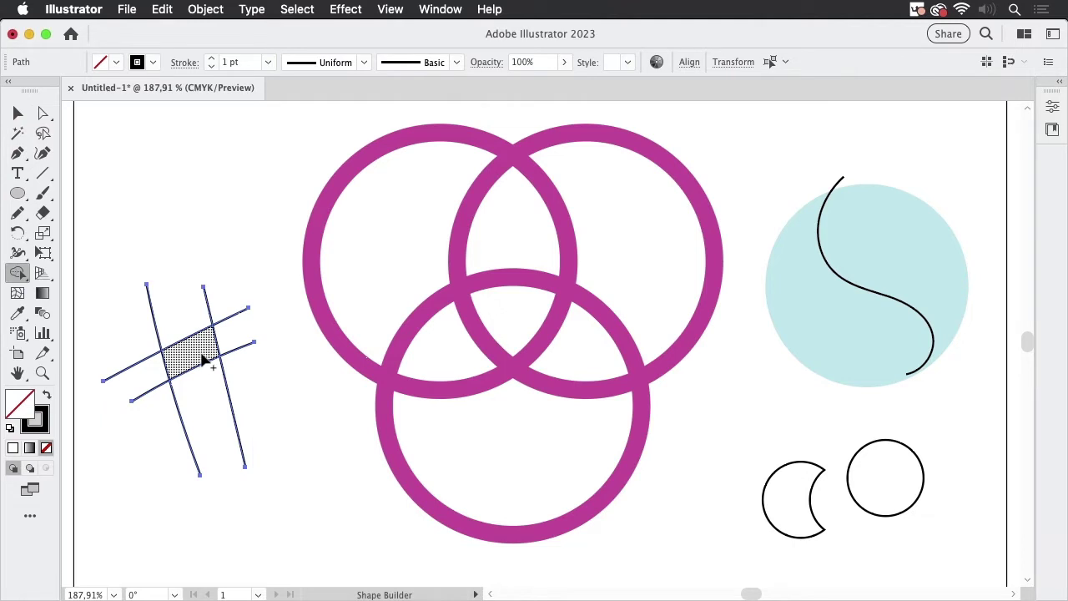
{"action": "left_click", "coordinate": [247, 351], "text": "alt"}
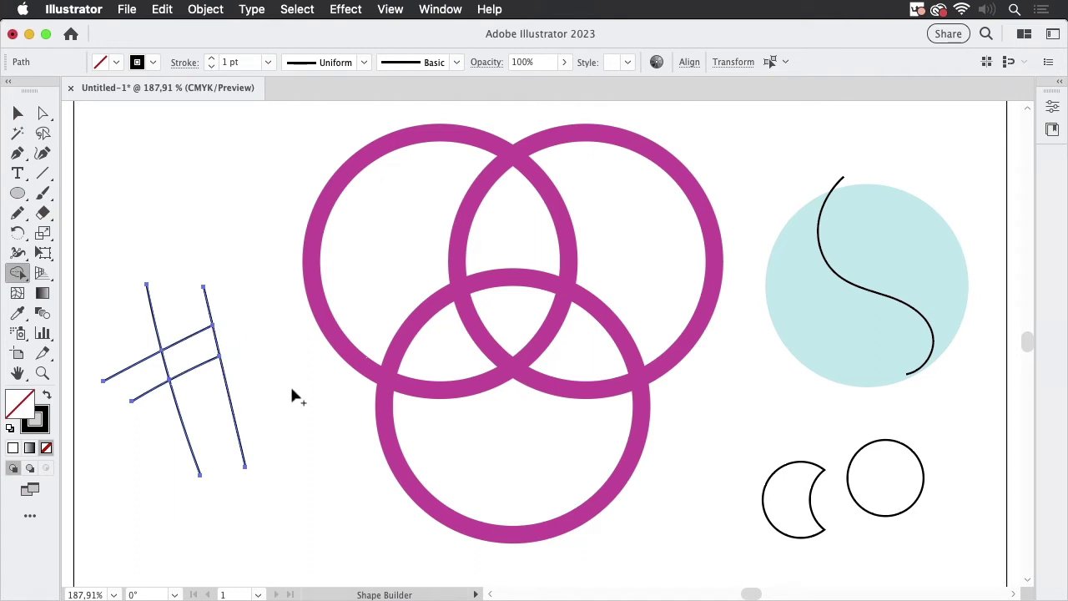
Step: Nudge the upper diagonal line slightly left and down, then pan the view left
{"action": "left_click", "coordinate": [17, 112]}
{"action": "left_click", "coordinate": [148, 195]}
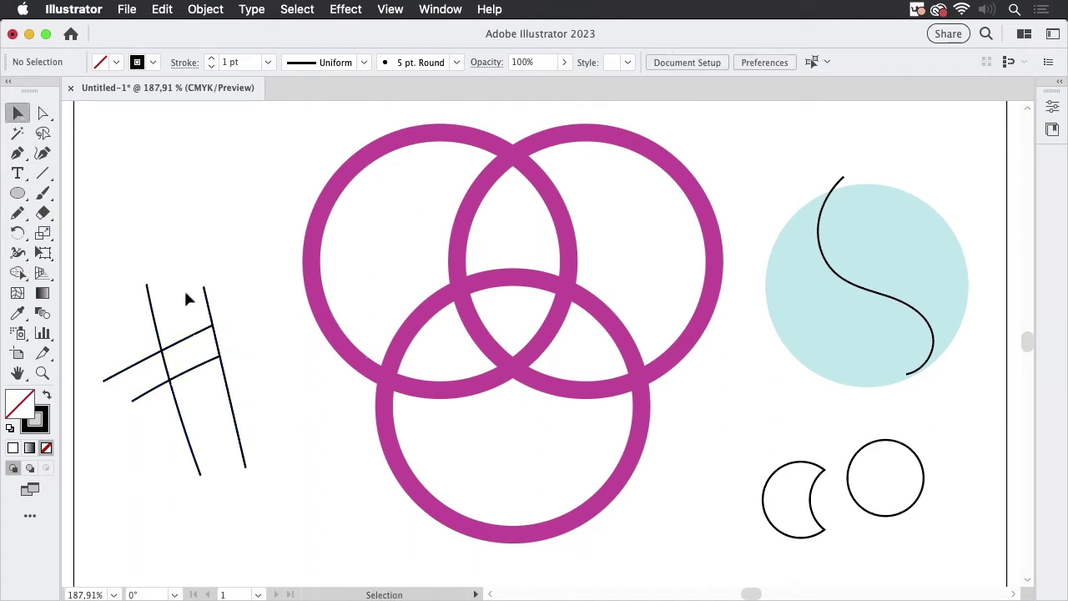
{"action": "left_click", "coordinate": [153, 324]}
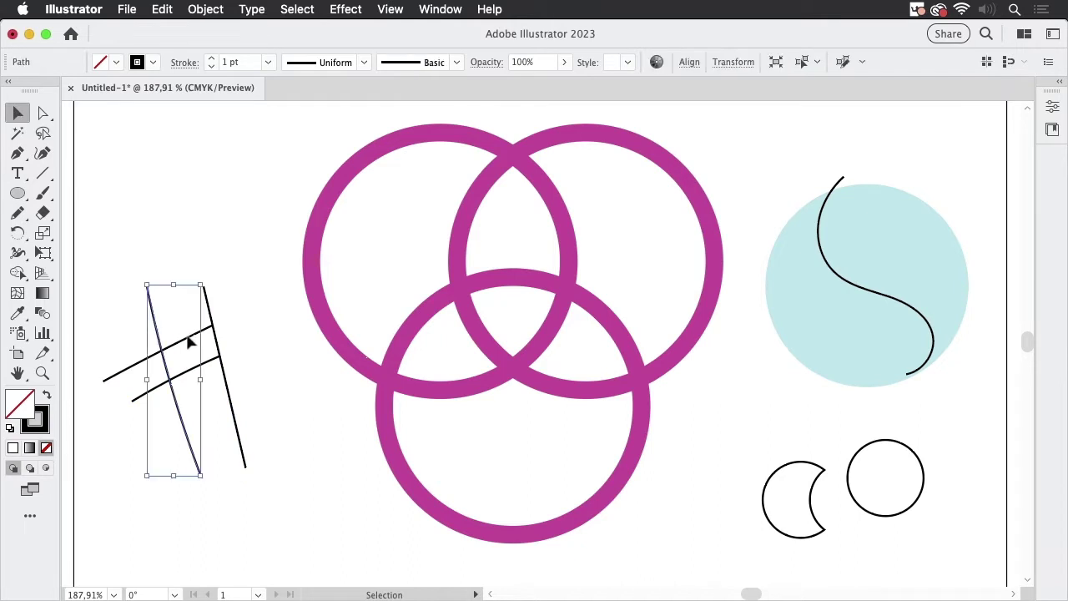
{"action": "mouse_move", "coordinate": [184, 344]}
{"action": "left_mouse_down"}
{"action": "mouse_move", "coordinate": [176, 347]}
{"action": "mouse_move", "coordinate": [181, 337]}
{"action": "left_mouse_up"}
{"action": "left_click", "coordinate": [237, 332]}
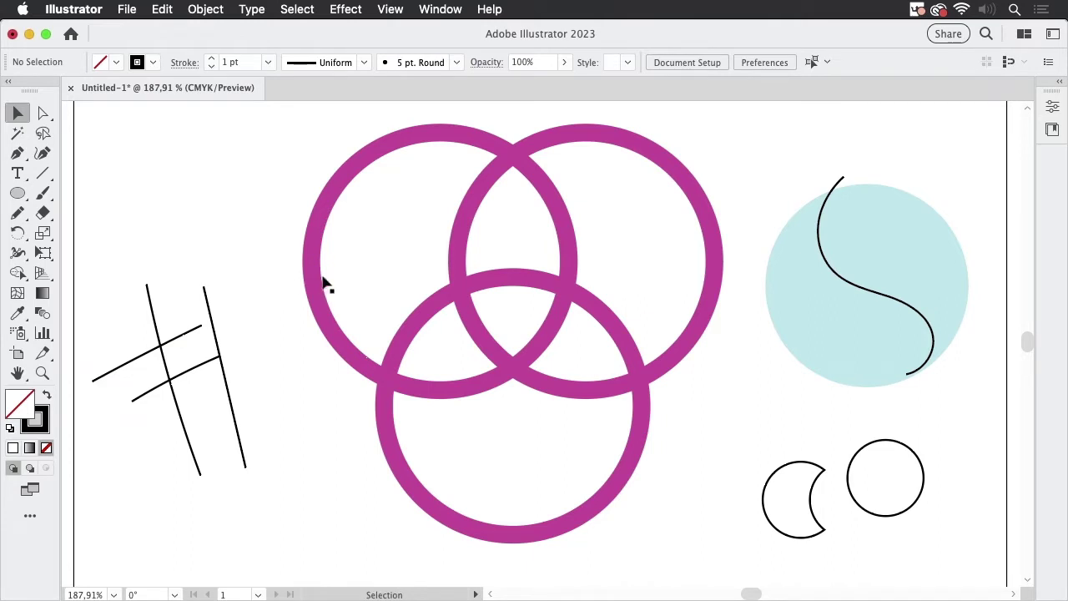
{"action": "key", "text": "space"}
{"action": "left_click_drag", "start_coordinate": [644, 267], "coordinate": [592, 269]}
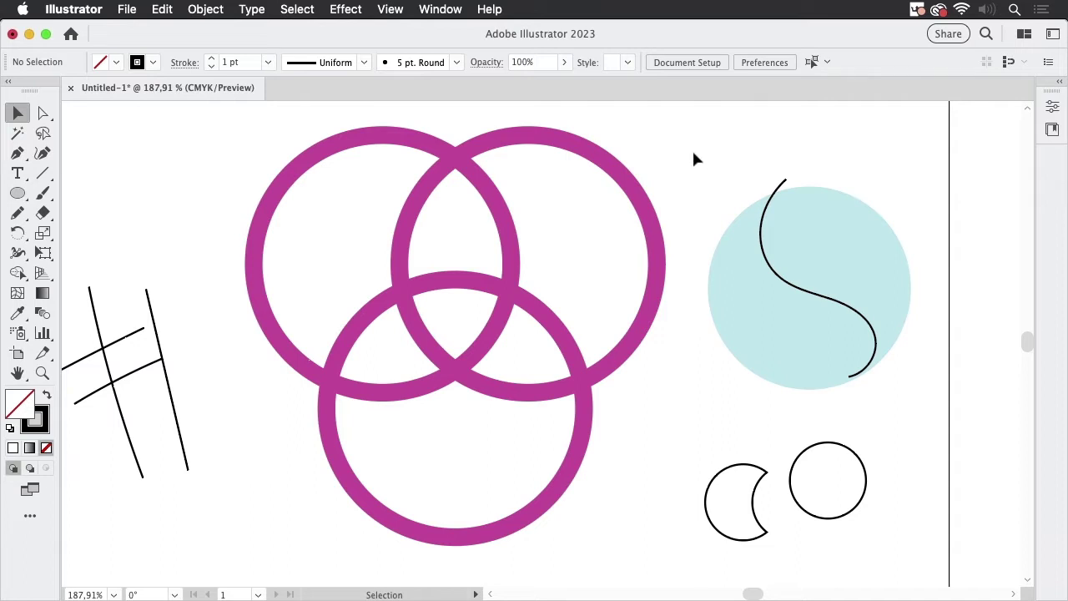
Step: Select the light-blue circle with its S-curve and split off the left half with Shape Builder
{"action": "left_click_drag", "start_coordinate": [691, 153], "coordinate": [865, 333]}
{"action": "left_click_drag", "start_coordinate": [943, 422], "coordinate": [942, 420]}
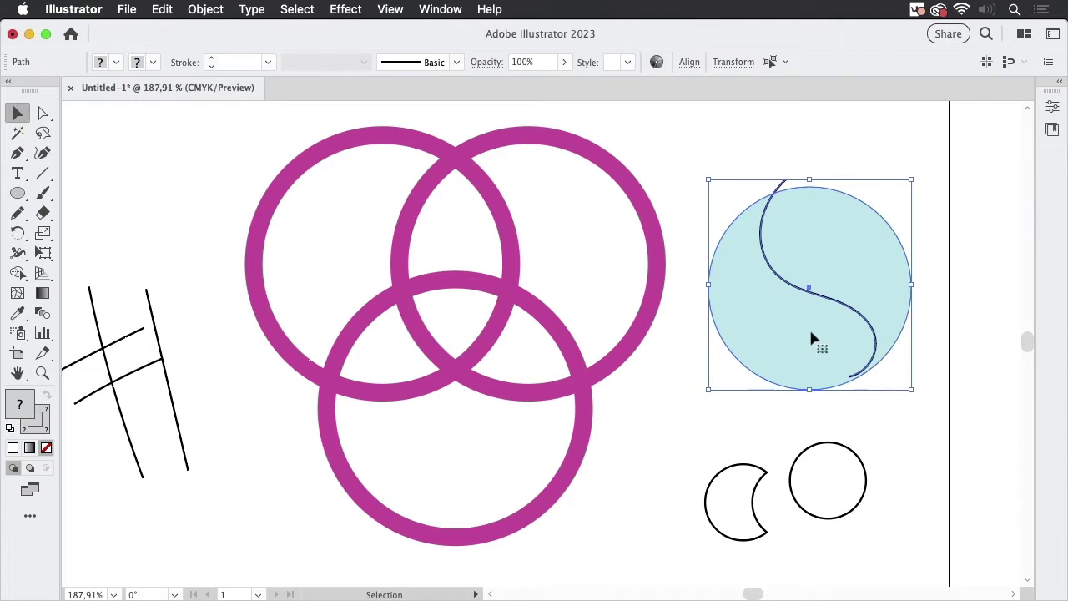
{"action": "double_click", "coordinate": [18, 273]}
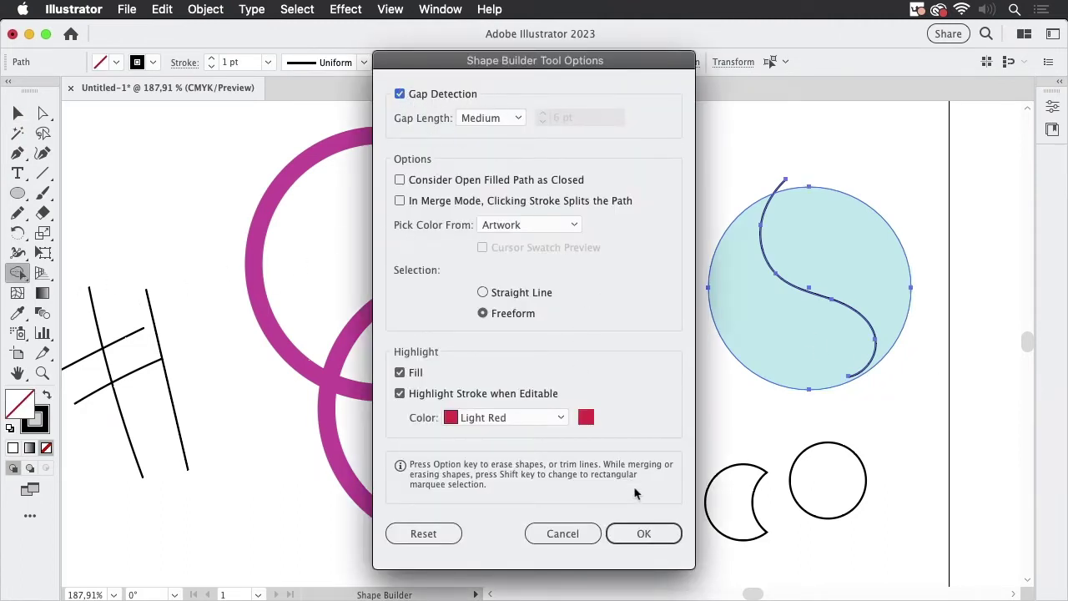
{"action": "left_click", "coordinate": [645, 534]}
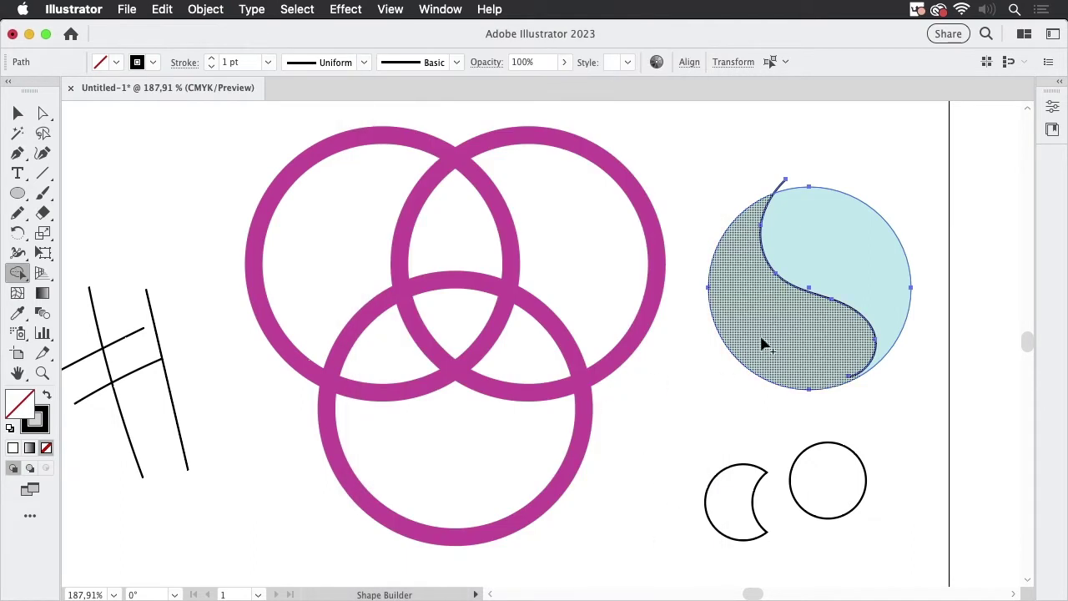
{"action": "left_click", "coordinate": [763, 342]}
Step: Test the split by pulling the left half out, then undo the move
{"action": "key", "text": "v"}
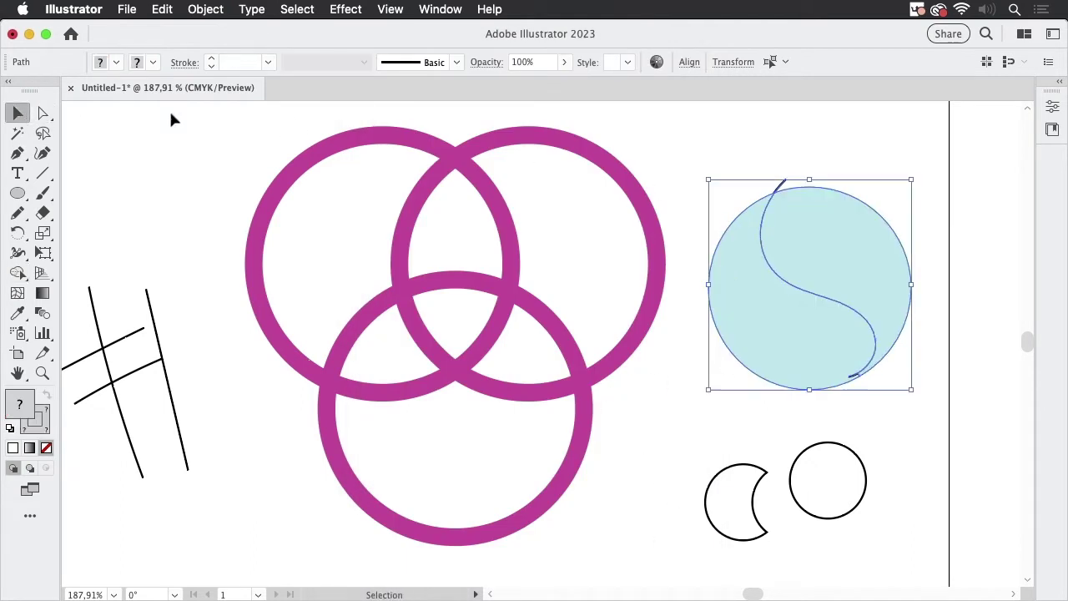
{"action": "left_click", "coordinate": [675, 143]}
{"action": "left_click_drag", "start_coordinate": [766, 306], "coordinate": [746, 365]}
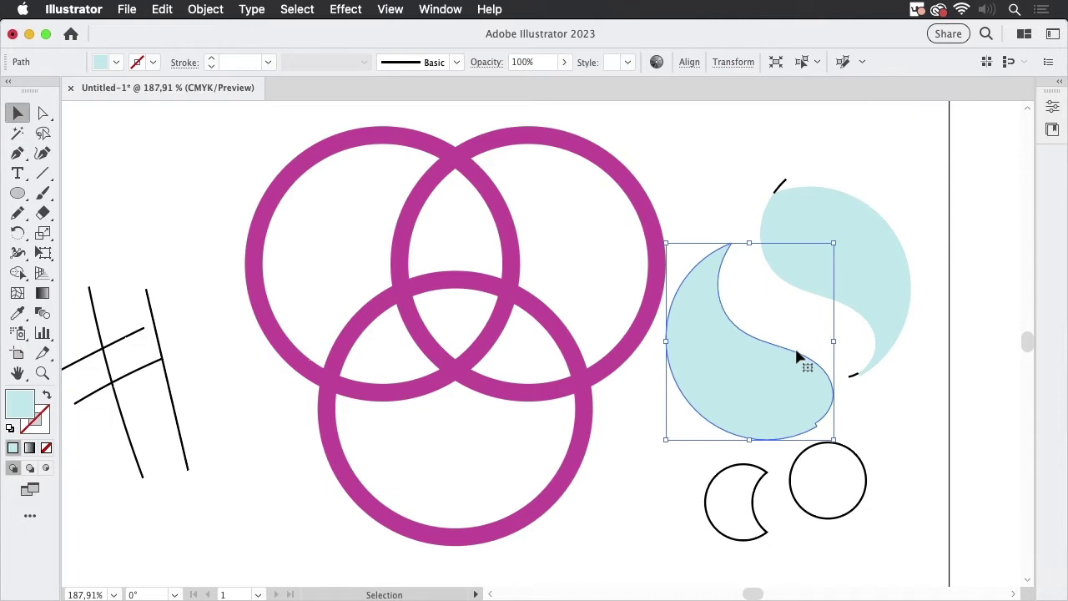
{"action": "key", "text": "super+z"}
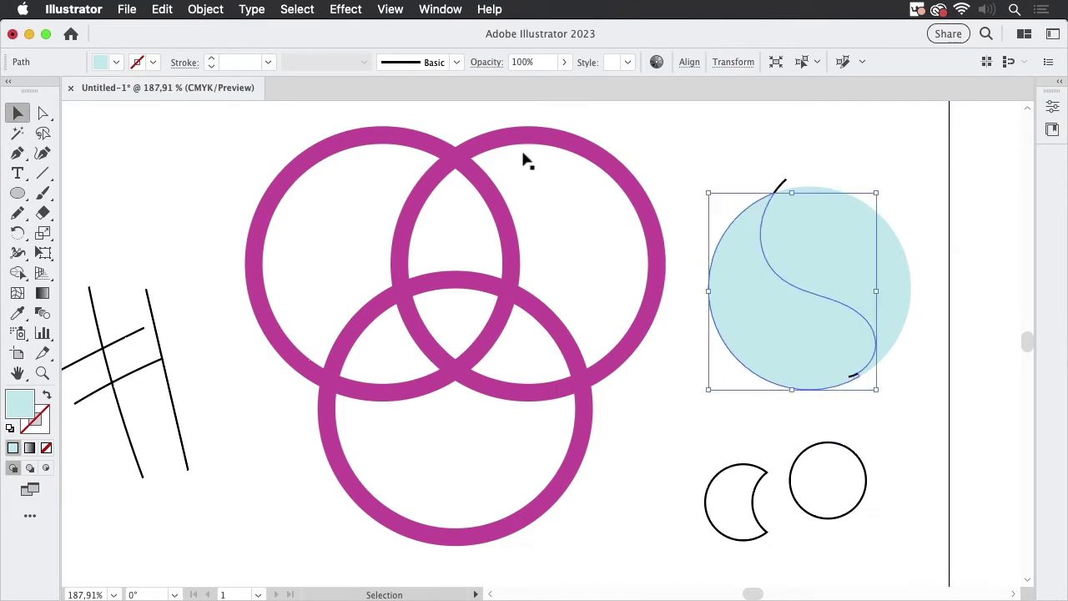
Step: Select the whole three-ring magenta compound path
{"action": "left_click_drag", "start_coordinate": [493, 264], "coordinate": [641, 515]}
{"action": "left_click_drag", "start_coordinate": [676, 569], "coordinate": [678, 544]}
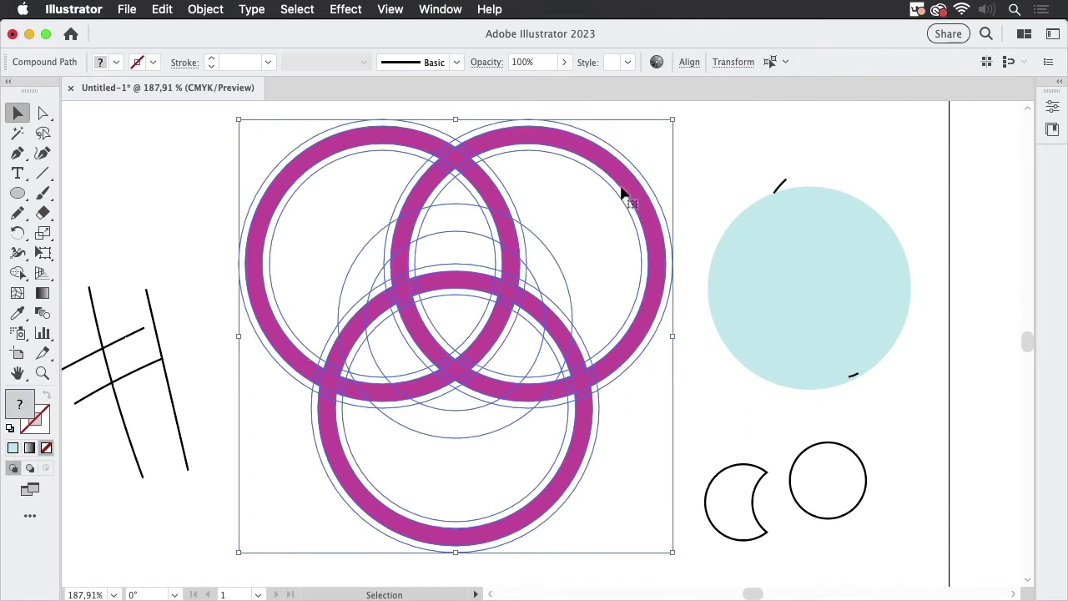
{"action": "left_click", "coordinate": [575, 249]}
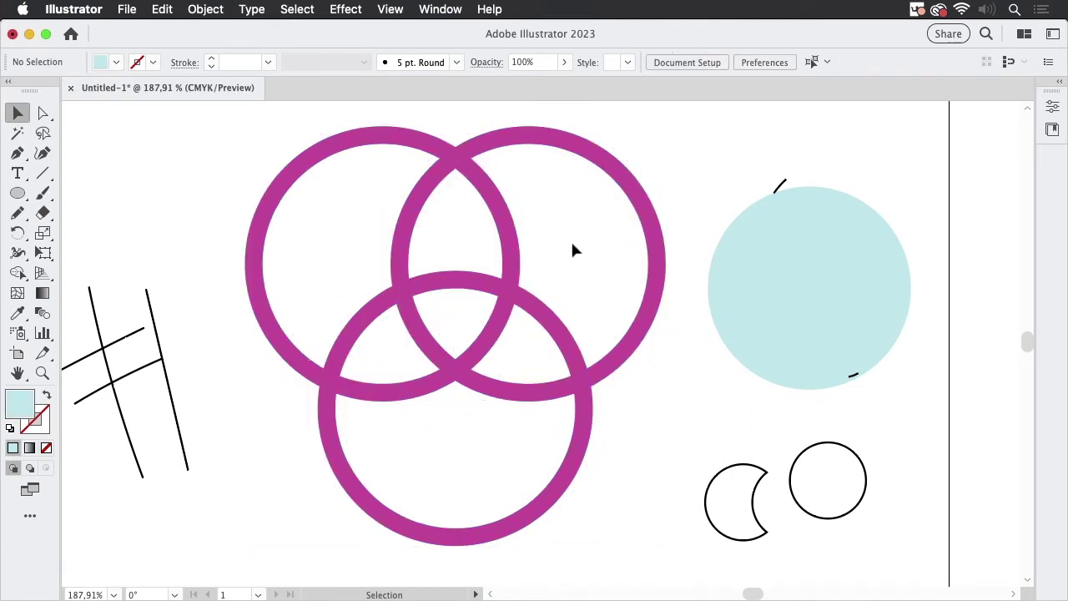
{"action": "left_click_drag", "start_coordinate": [528, 288], "coordinate": [531, 290]}
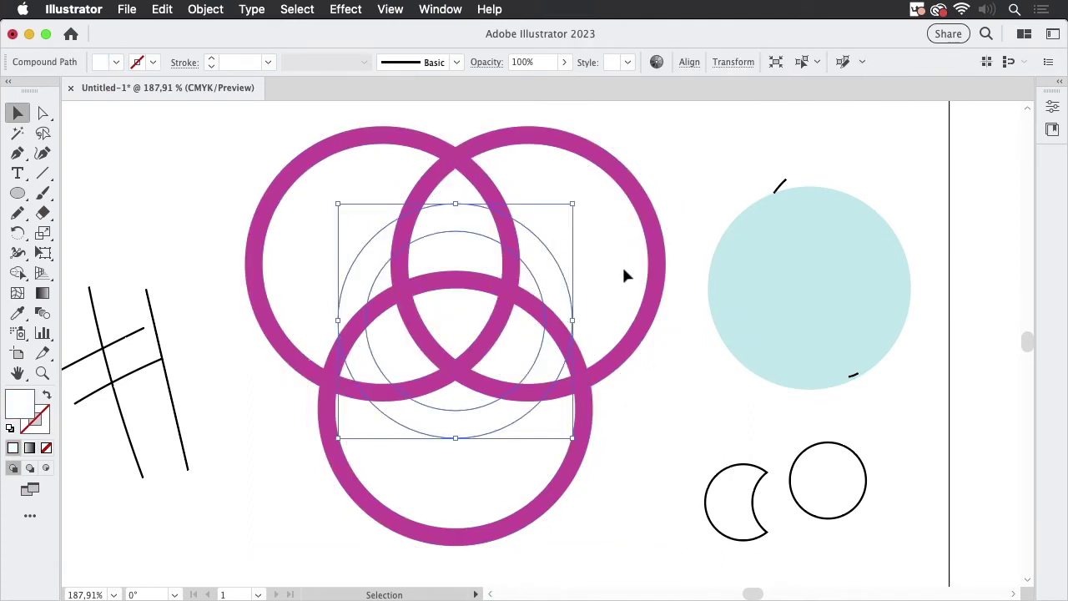
{"action": "left_click", "coordinate": [624, 269]}
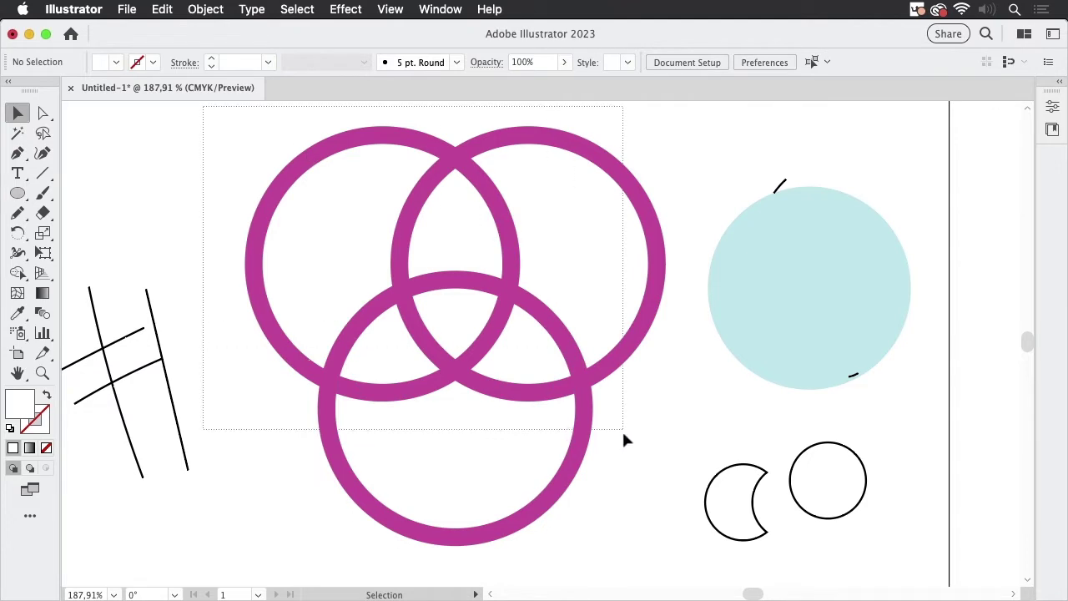
{"action": "left_click_drag", "start_coordinate": [622, 429], "coordinate": [624, 426]}
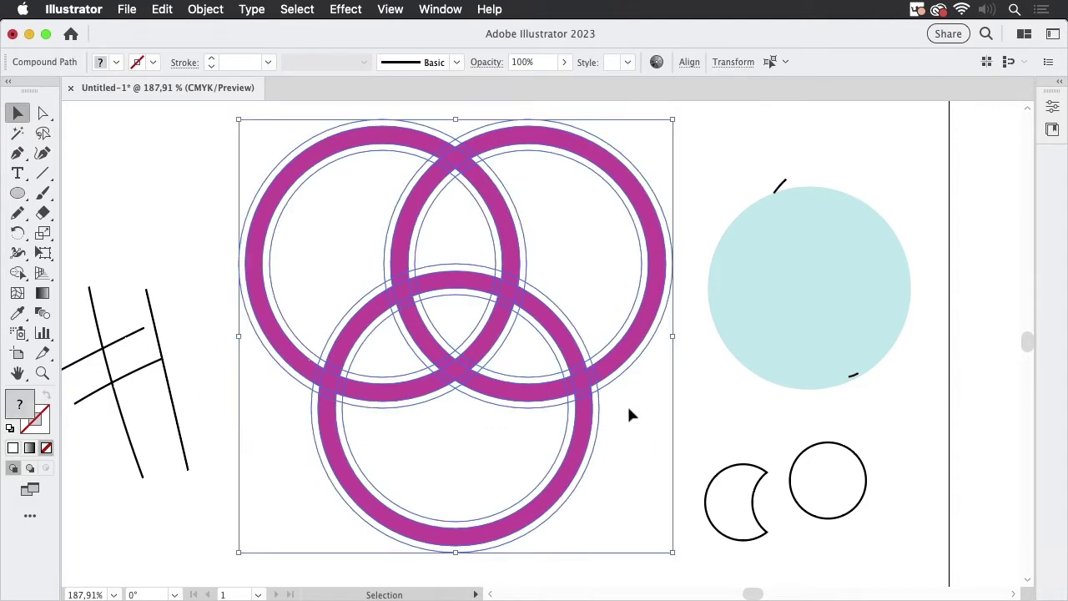
Step: Divide the magenta rings at every intersection using Shape Builder
{"action": "left_click", "coordinate": [17, 273]}
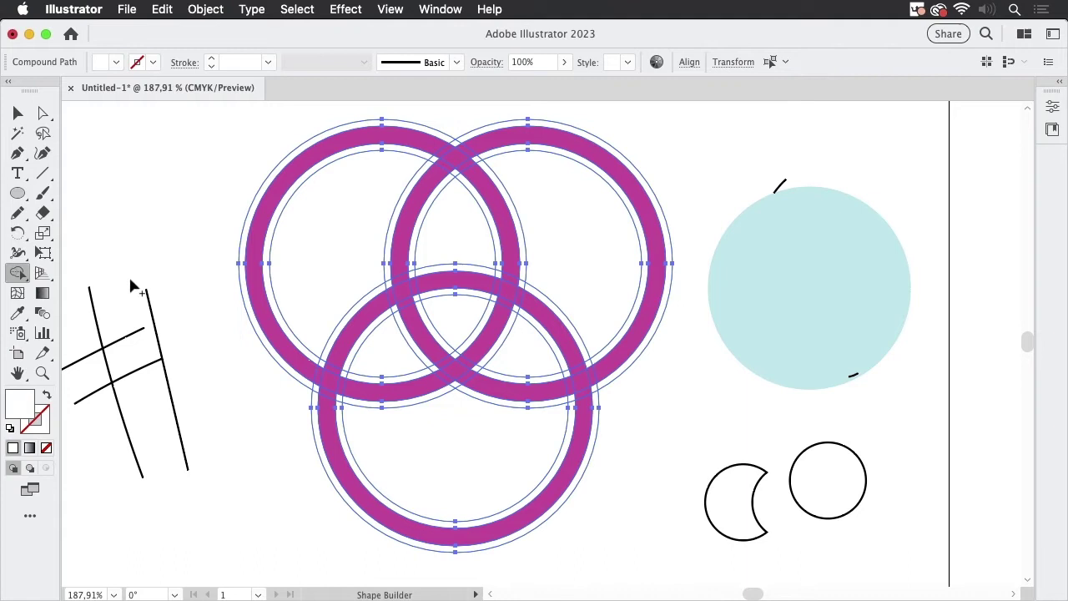
{"action": "left_click", "coordinate": [453, 151]}
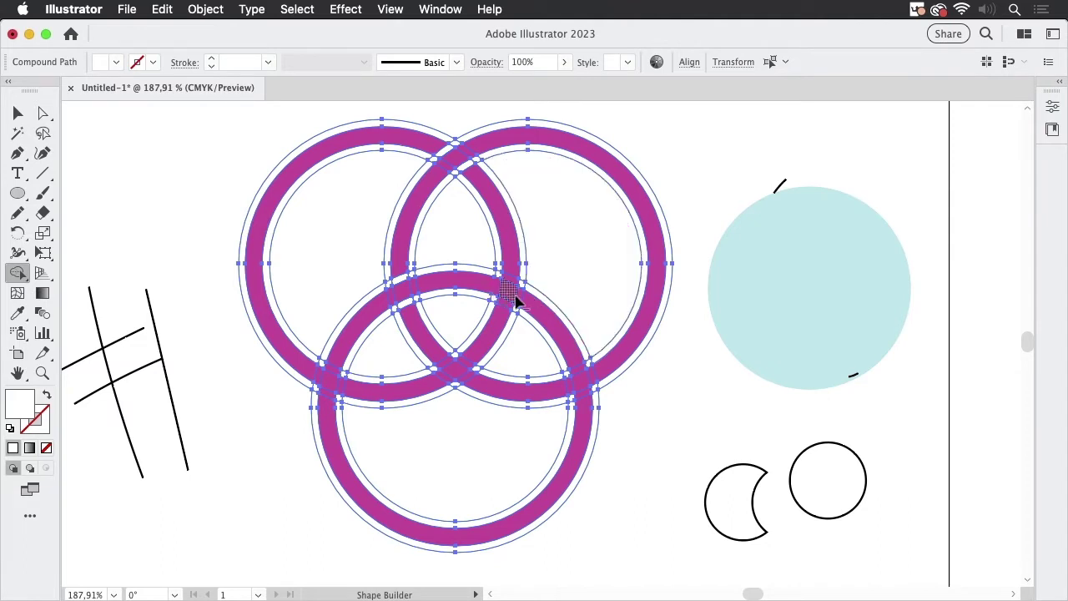
{"action": "left_click", "coordinate": [626, 247]}
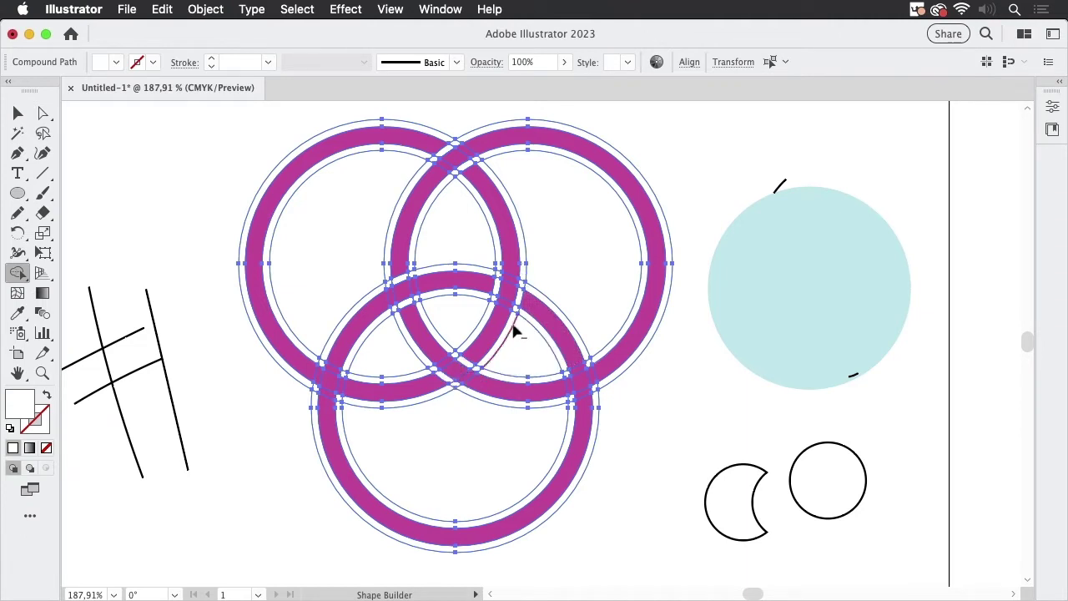
Step: Merge the right ring's arc pieces into one shape with Shape Builder drags
{"action": "mouse_move", "coordinate": [516, 263]}
{"action": "left_mouse_down"}
{"action": "mouse_move", "coordinate": [500, 313]}
{"action": "mouse_move", "coordinate": [509, 307]}
{"action": "left_mouse_up"}
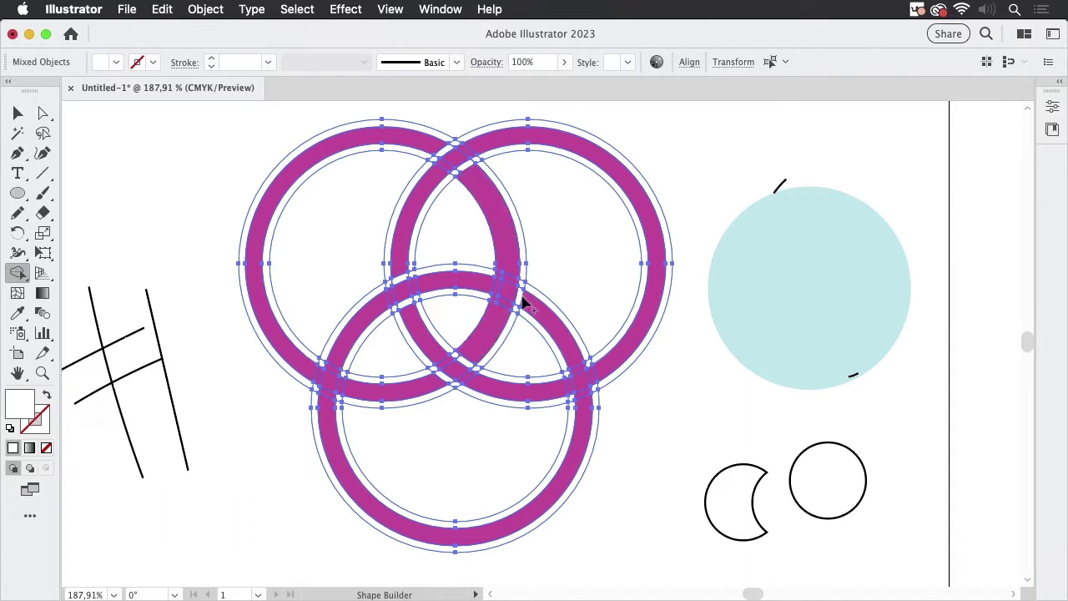
{"action": "key", "text": "super+z"}
{"action": "mouse_move", "coordinate": [516, 260]}
{"action": "left_mouse_down"}
{"action": "mouse_move", "coordinate": [499, 343]}
{"action": "mouse_move", "coordinate": [505, 334]}
{"action": "left_mouse_up"}
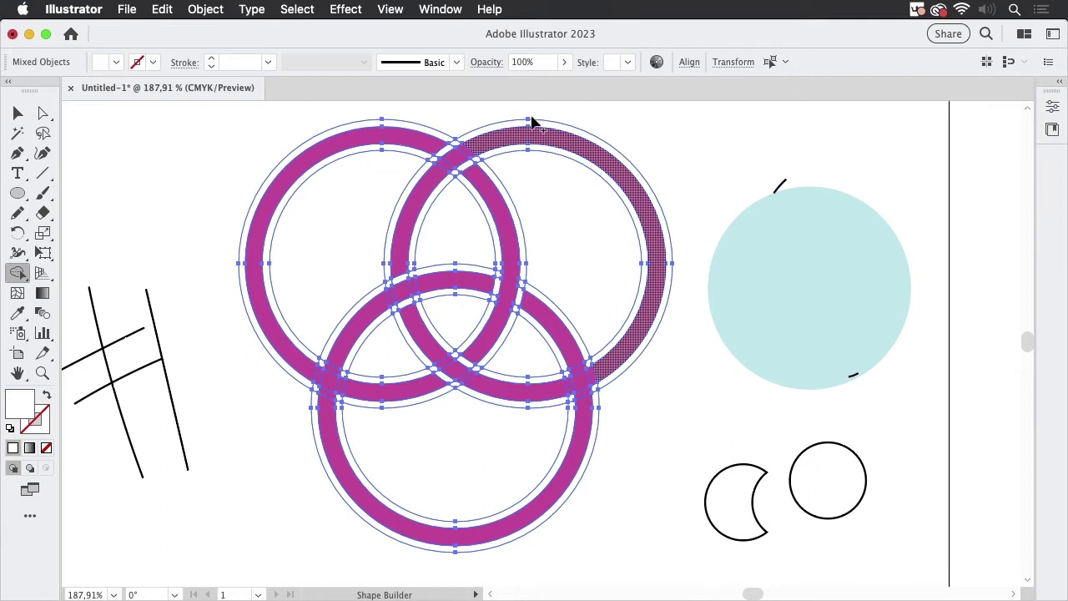
{"action": "mouse_move", "coordinate": [425, 185]}
{"action": "left_mouse_down"}
{"action": "mouse_move", "coordinate": [492, 146]}
{"action": "mouse_move", "coordinate": [532, 150]}
{"action": "left_mouse_up"}
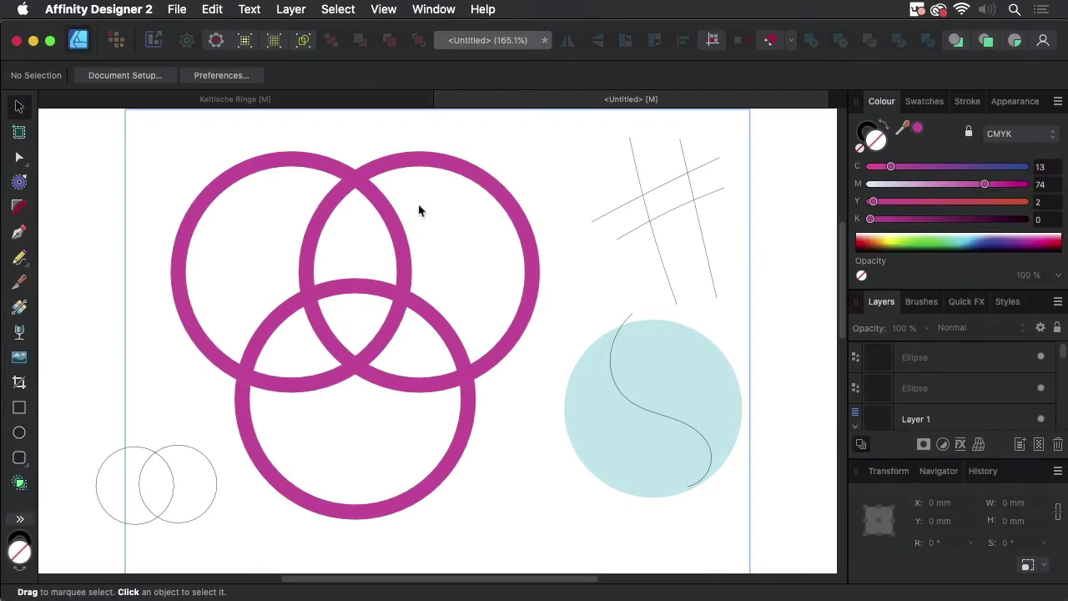
Step: Select both small circles and mark the left crescent area with Shape Builder in Add mode
{"action": "left_click_drag", "start_coordinate": [75, 439], "coordinate": [223, 534]}
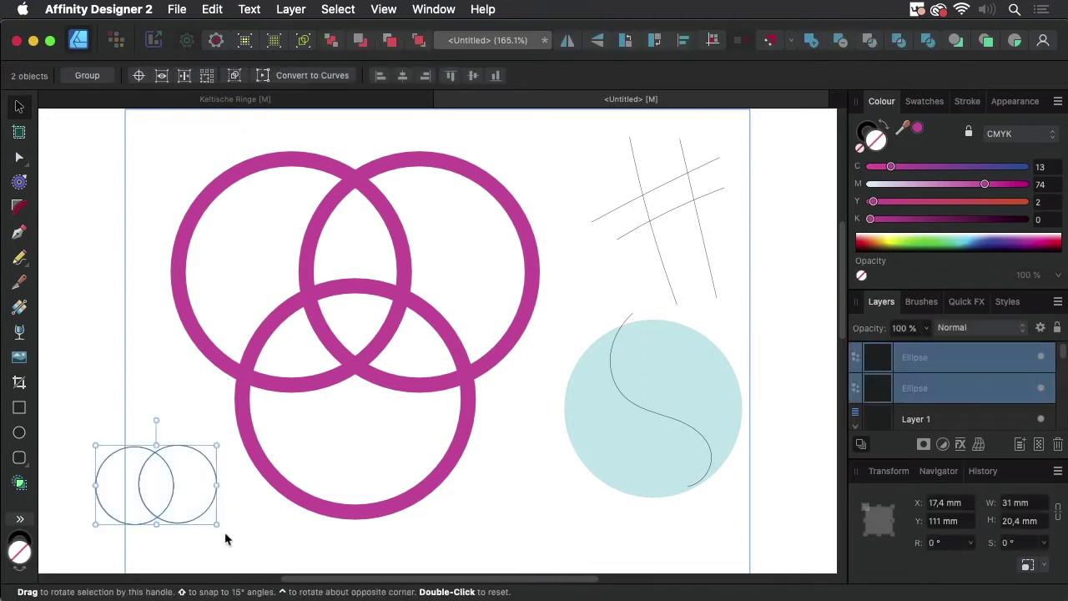
{"action": "left_click", "coordinate": [20, 484]}
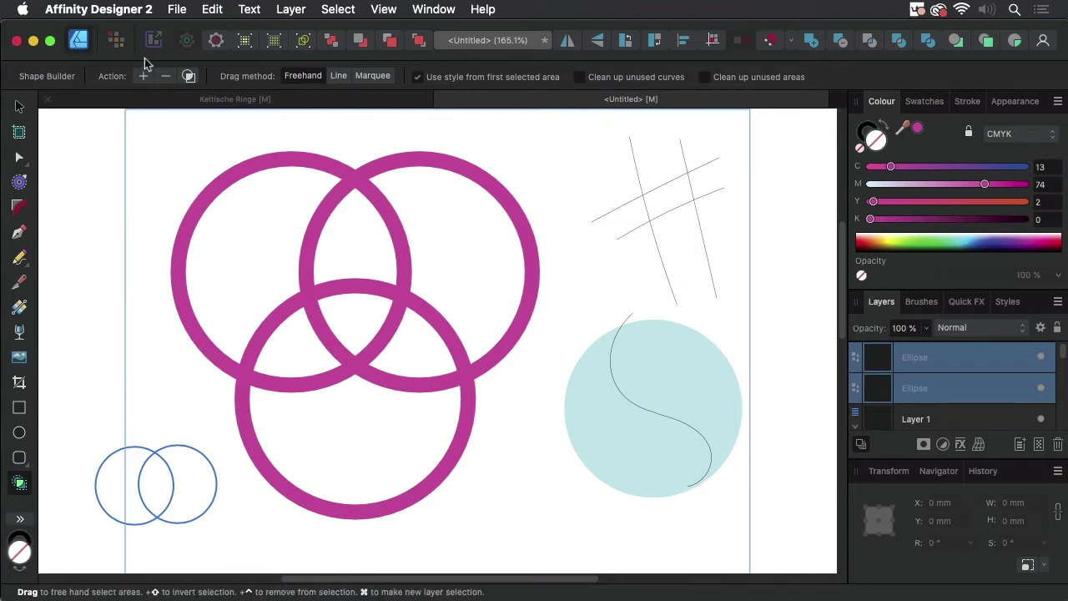
{"action": "left_click", "coordinate": [189, 476]}
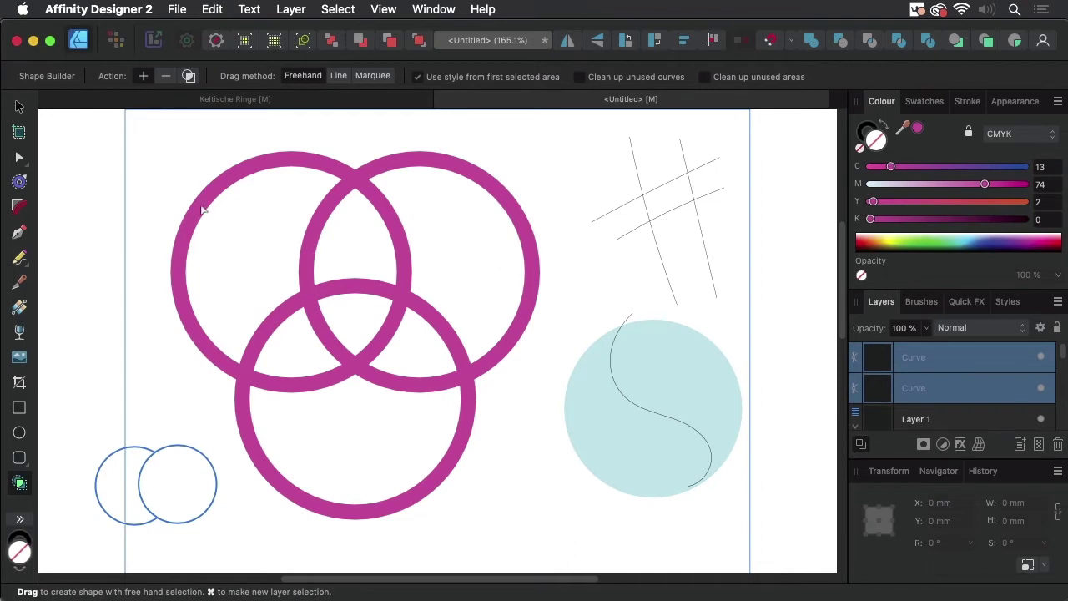
{"action": "left_click", "coordinate": [116, 496]}
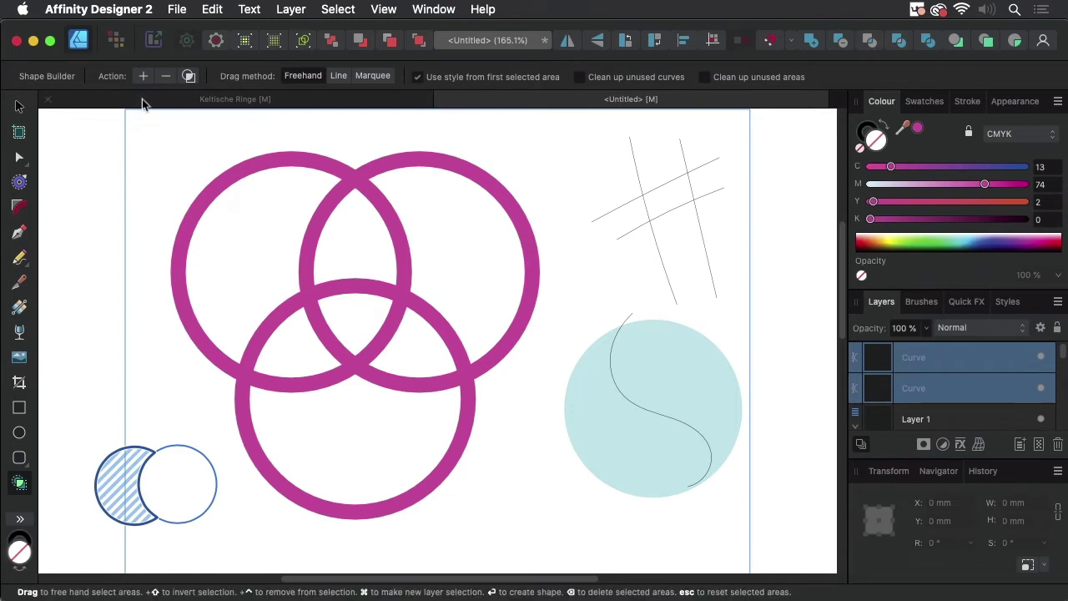
Step: Trim the crossed lines' protruding edge segments with Shape Builder Subtract, then clear the selection
{"action": "left_click_drag", "start_coordinate": [574, 125], "coordinate": [761, 314]}
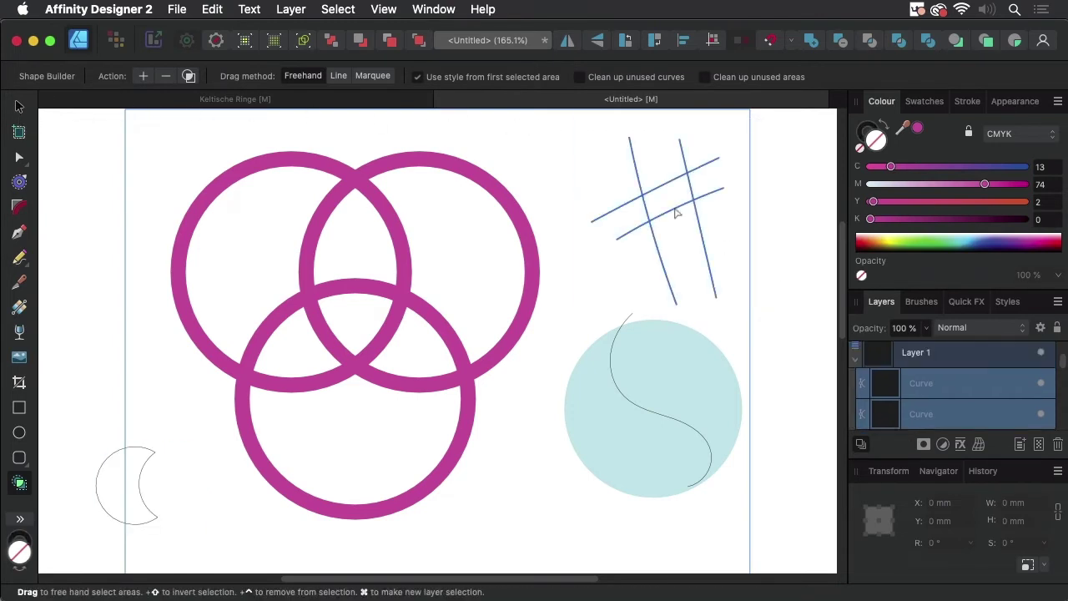
{"action": "left_click", "coordinate": [167, 78]}
{"action": "left_click", "coordinate": [714, 167]}
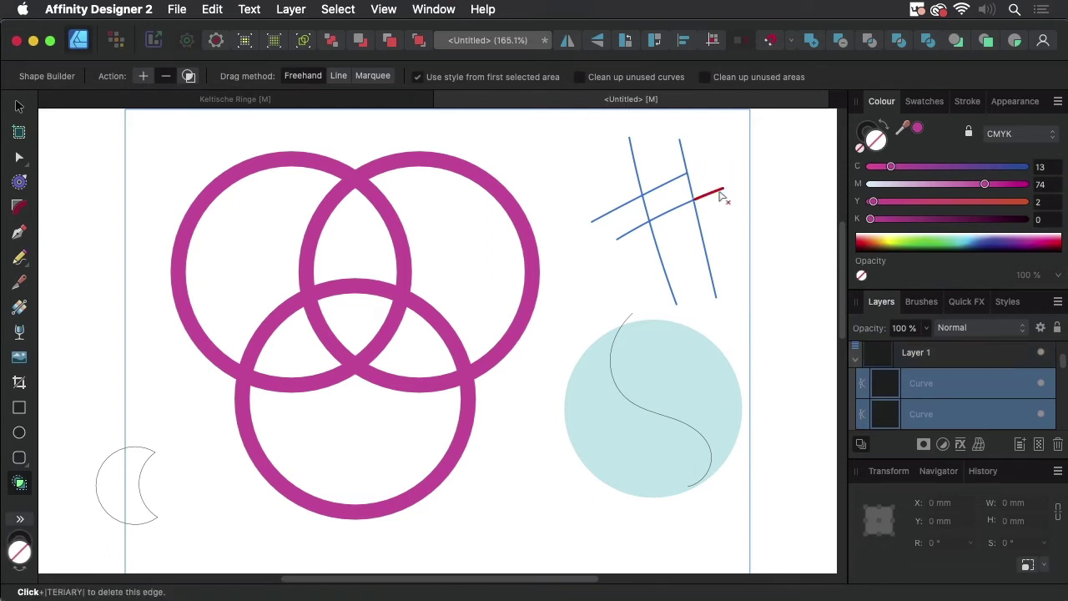
{"action": "left_click", "coordinate": [723, 196]}
{"action": "left_click", "coordinate": [143, 78]}
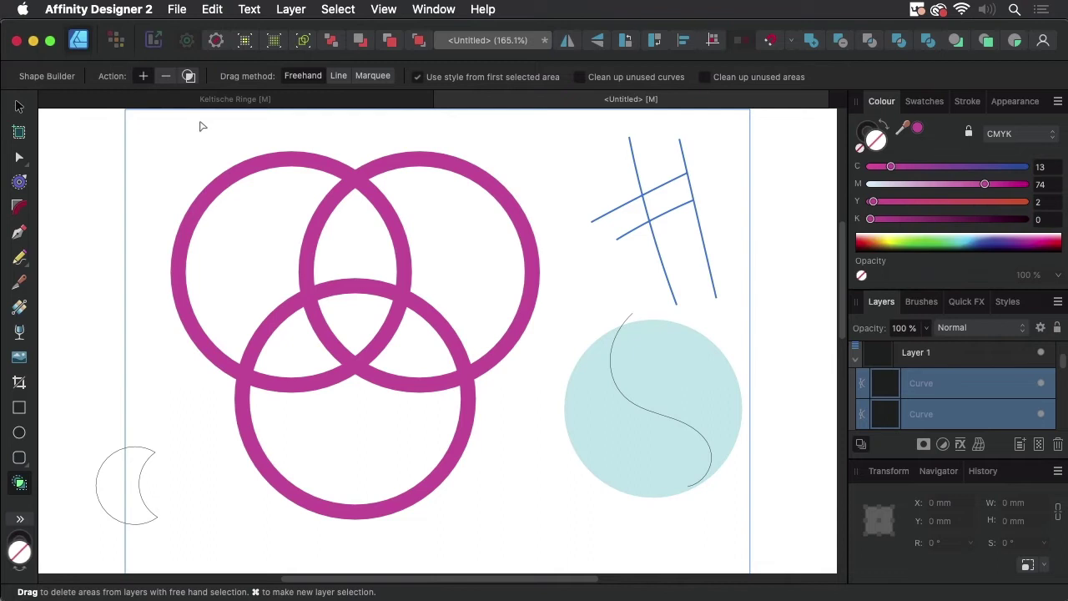
{"action": "left_click", "coordinate": [18, 108]}
{"action": "left_click_drag", "start_coordinate": [557, 310], "coordinate": [766, 515]}
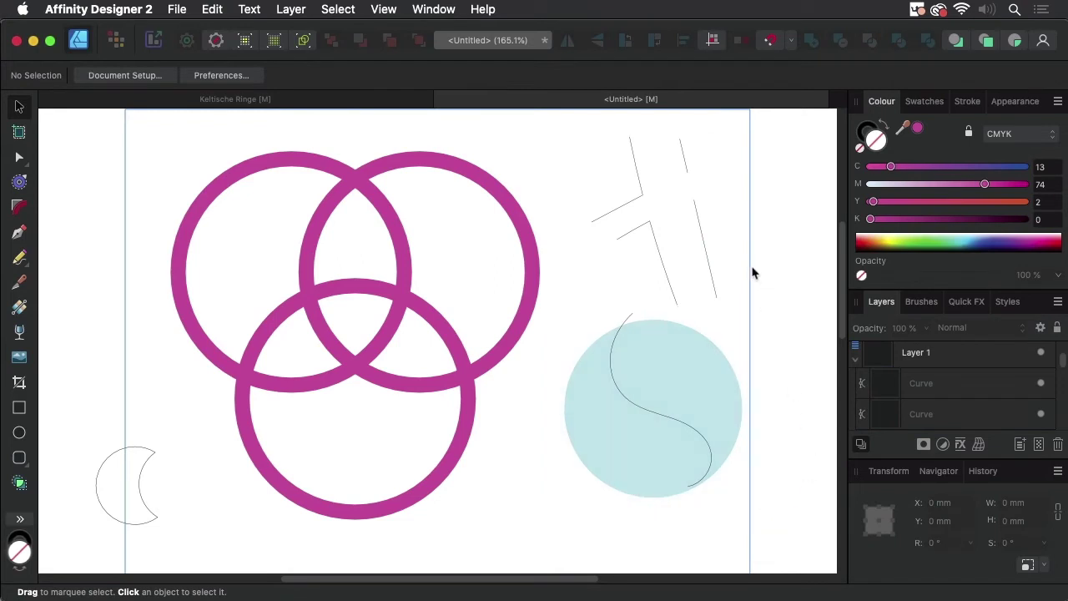
{"action": "left_click", "coordinate": [611, 374]}
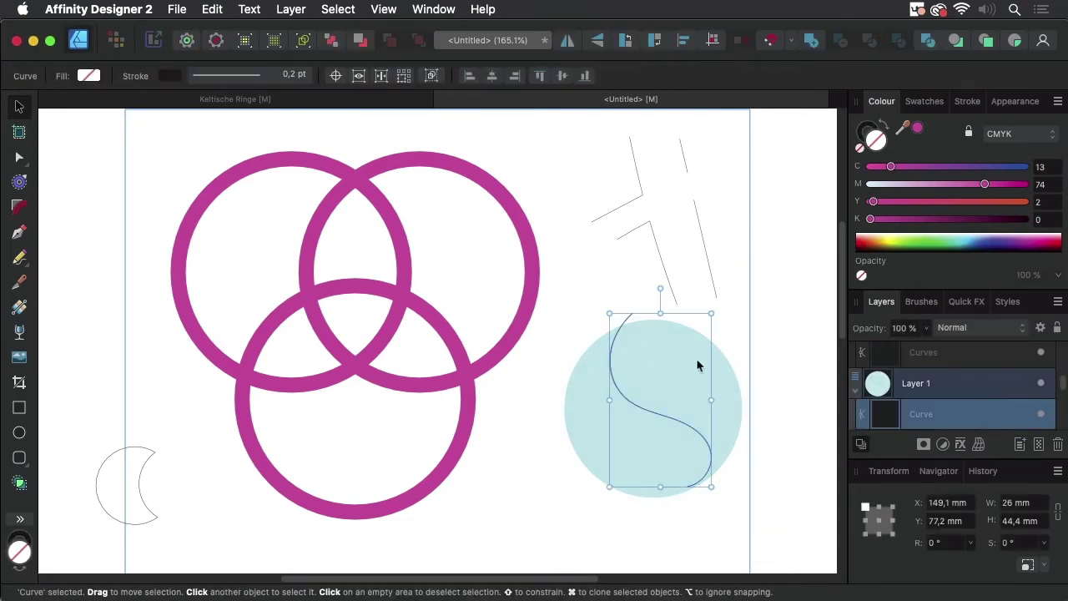
{"action": "left_click", "coordinate": [728, 389], "text": "shift"}
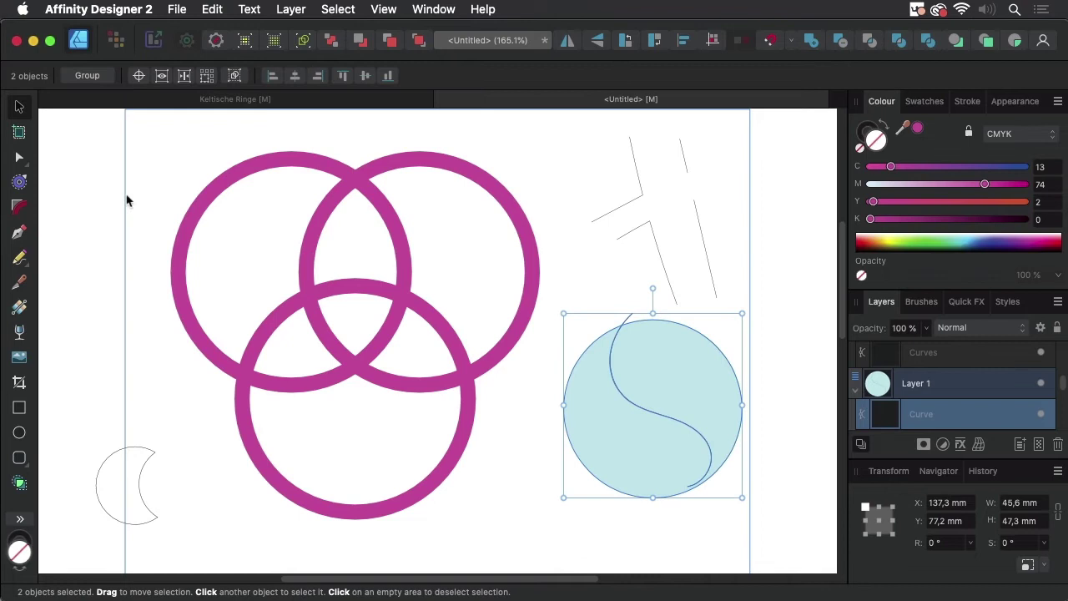
{"action": "left_click", "coordinate": [20, 487]}
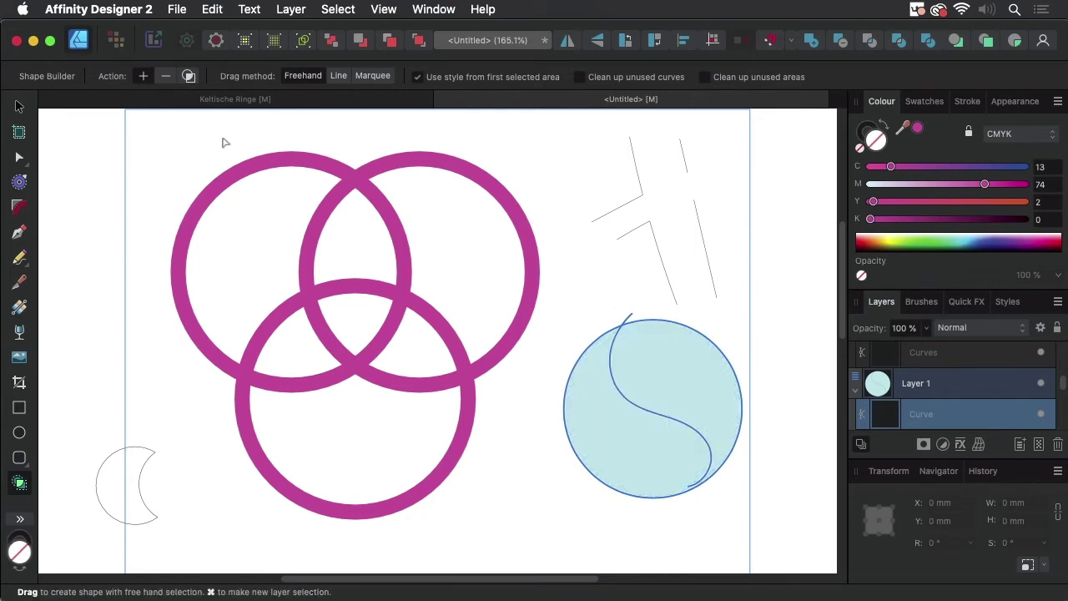
{"action": "left_click", "coordinate": [18, 109]}
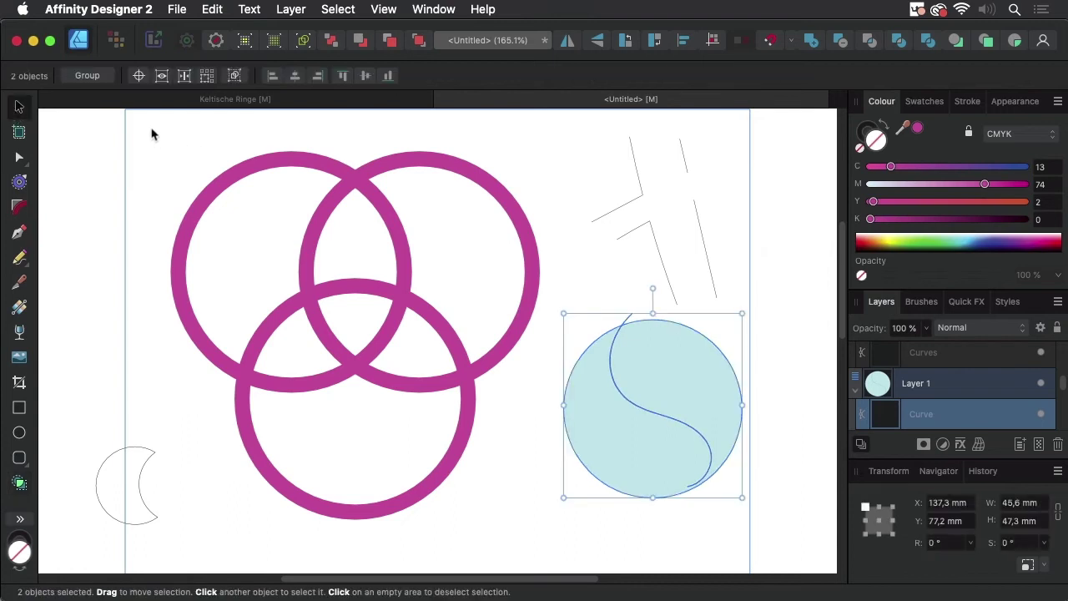
{"action": "left_click_drag", "start_coordinate": [152, 133], "coordinate": [559, 546]}
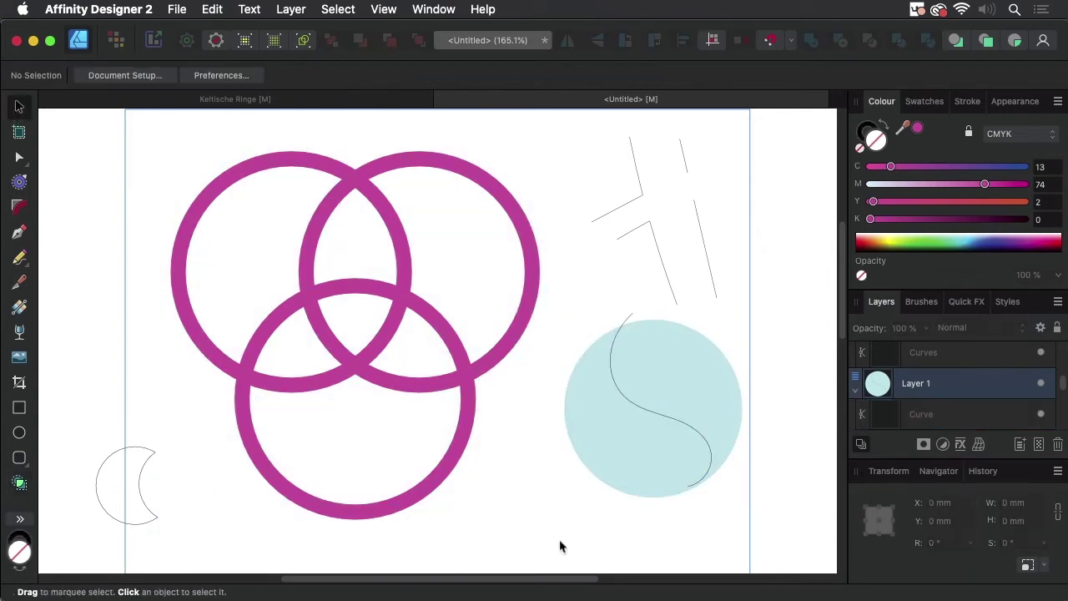
Step: Remove the stray middle outline ring and select the remaining six ring shapes
{"action": "left_click_drag", "start_coordinate": [149, 126], "coordinate": [565, 543]}
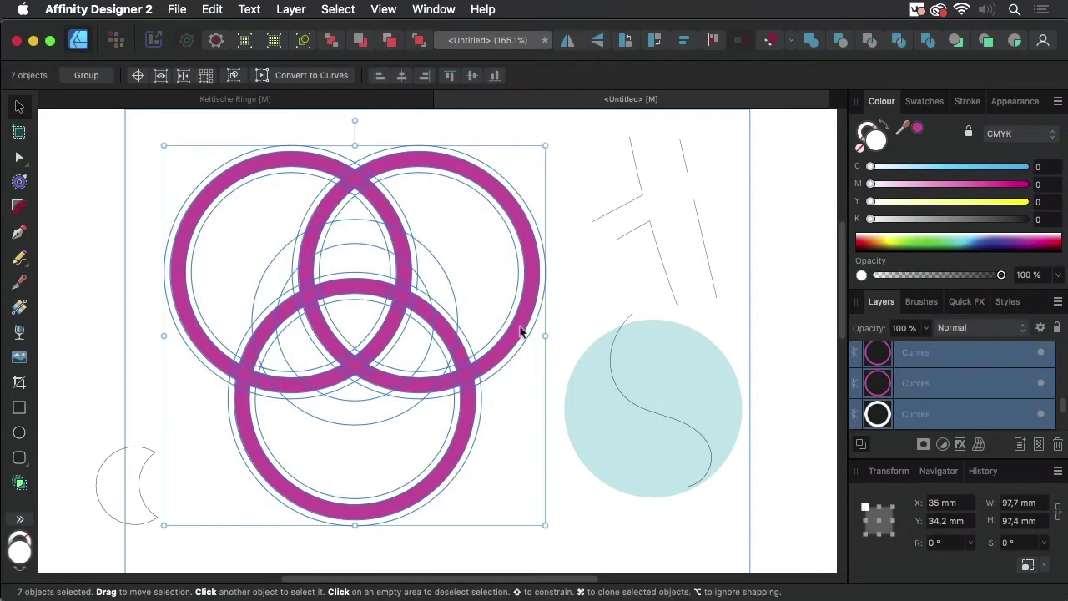
{"action": "left_click", "coordinate": [455, 242]}
{"action": "left_click_drag", "start_coordinate": [466, 255], "coordinate": [444, 288]}
{"action": "left_click", "coordinate": [479, 281]}
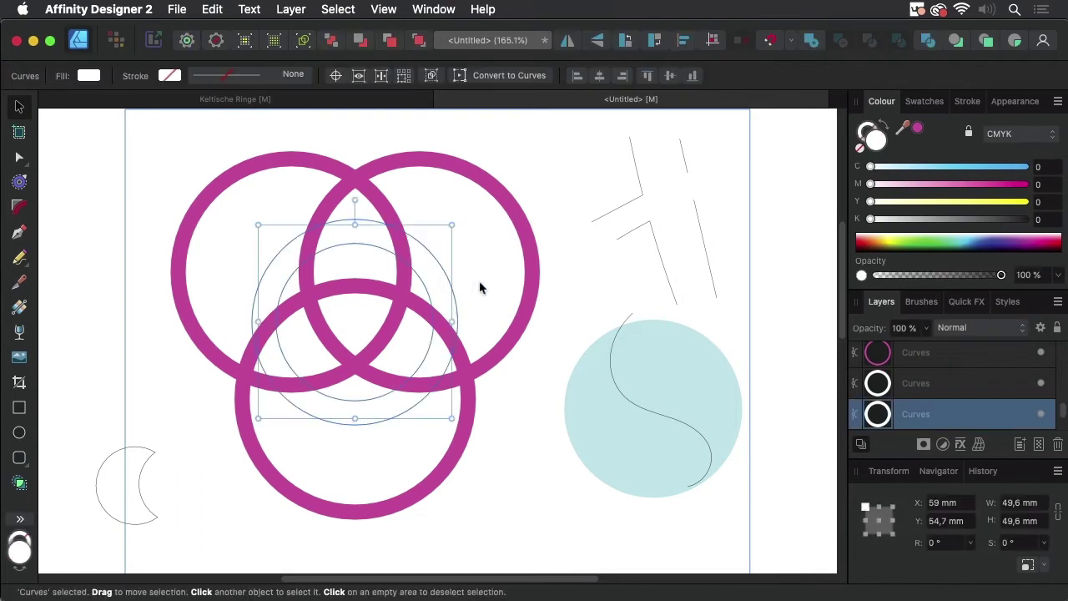
{"action": "left_click_drag", "start_coordinate": [156, 144], "coordinate": [558, 542]}
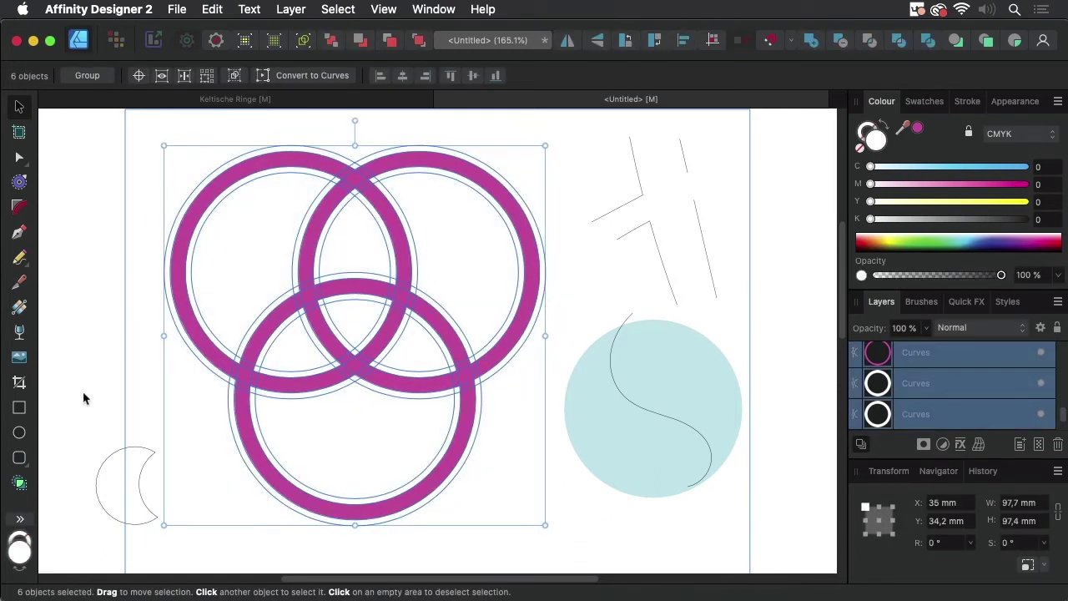
Step: Subtract the overlap piece atop the bottom ring, undoing the accidental top-left ring removal
{"action": "left_click", "coordinate": [19, 483]}
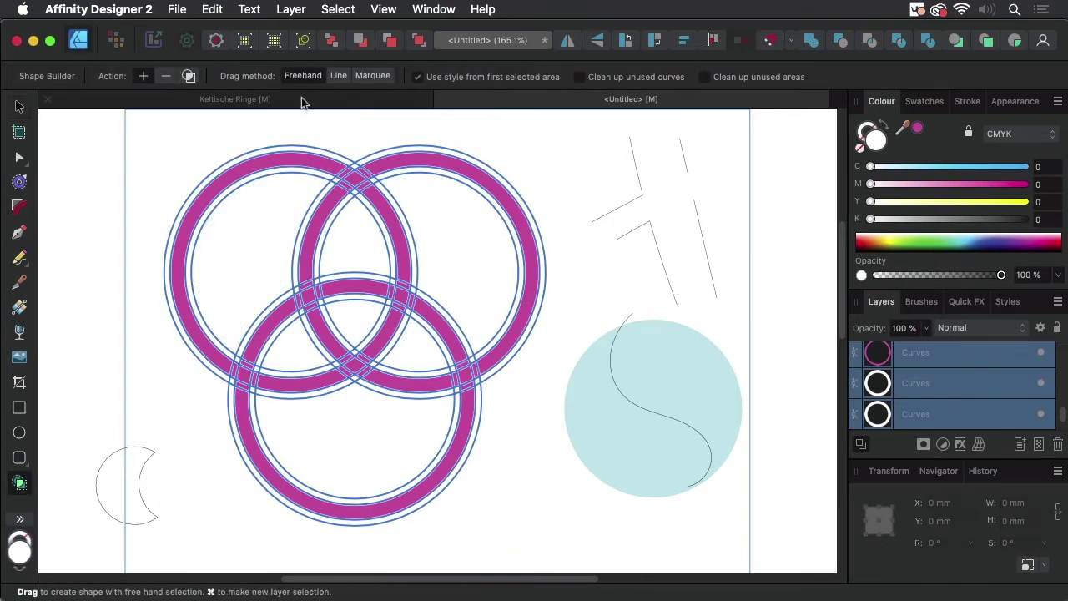
{"action": "left_click", "coordinate": [167, 77]}
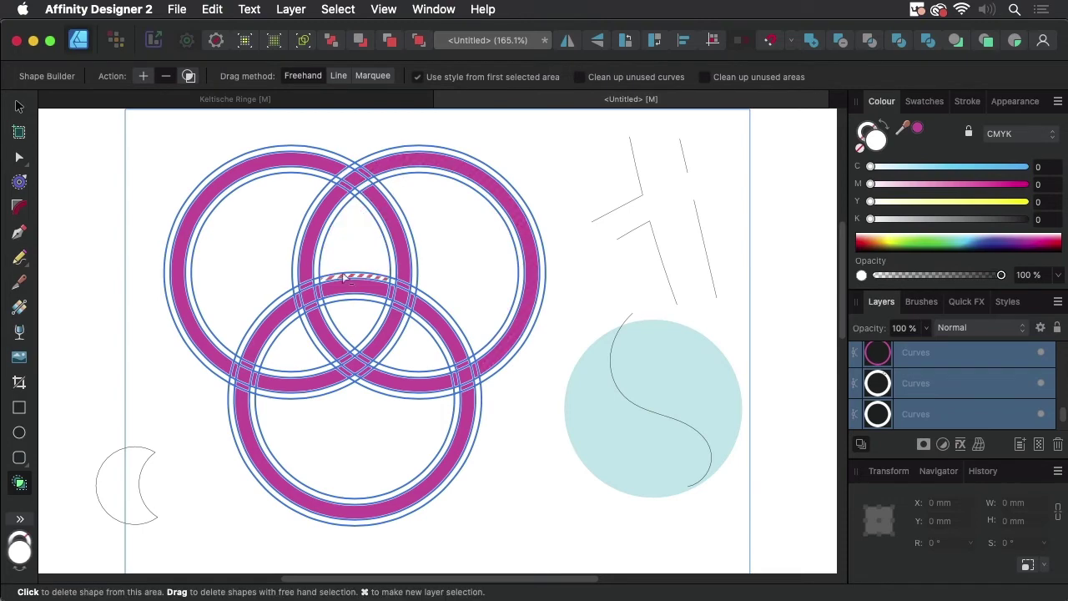
{"action": "left_click", "coordinate": [314, 310]}
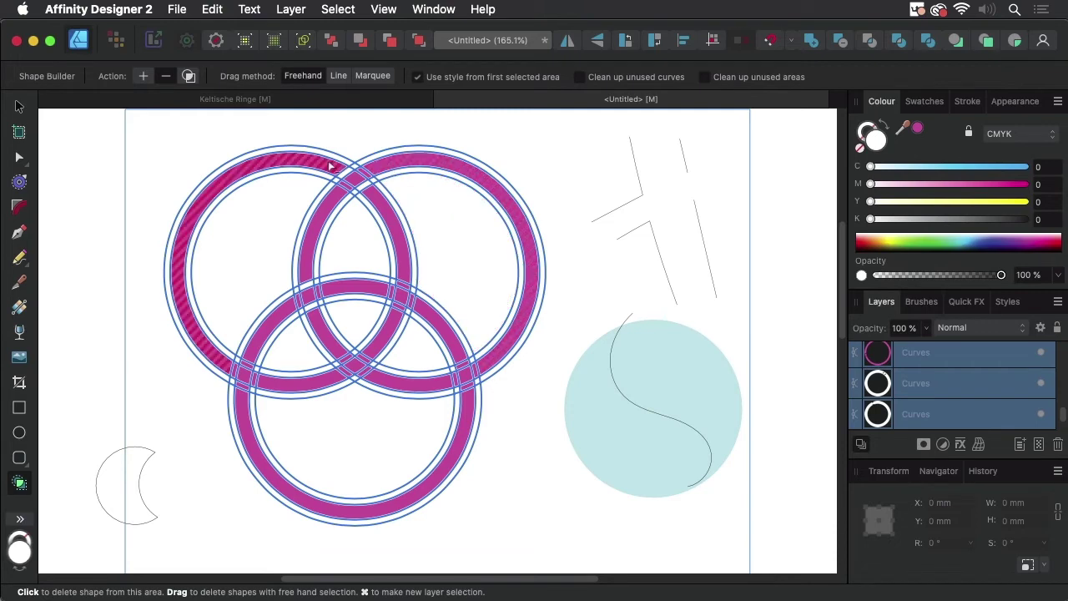
{"action": "left_click", "coordinate": [410, 225]}
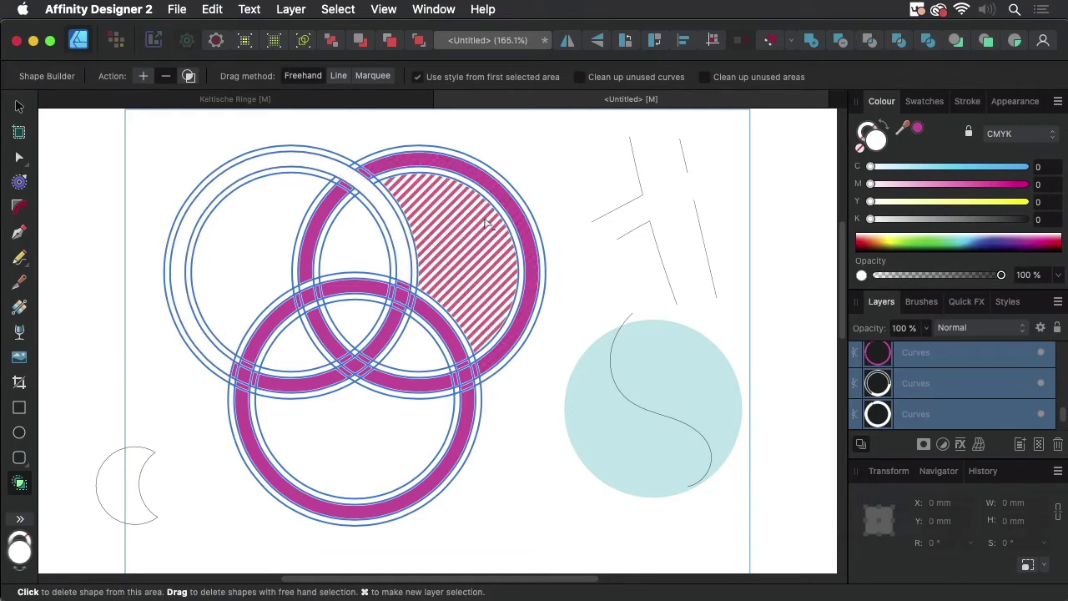
{"action": "key", "text": "super+z"}
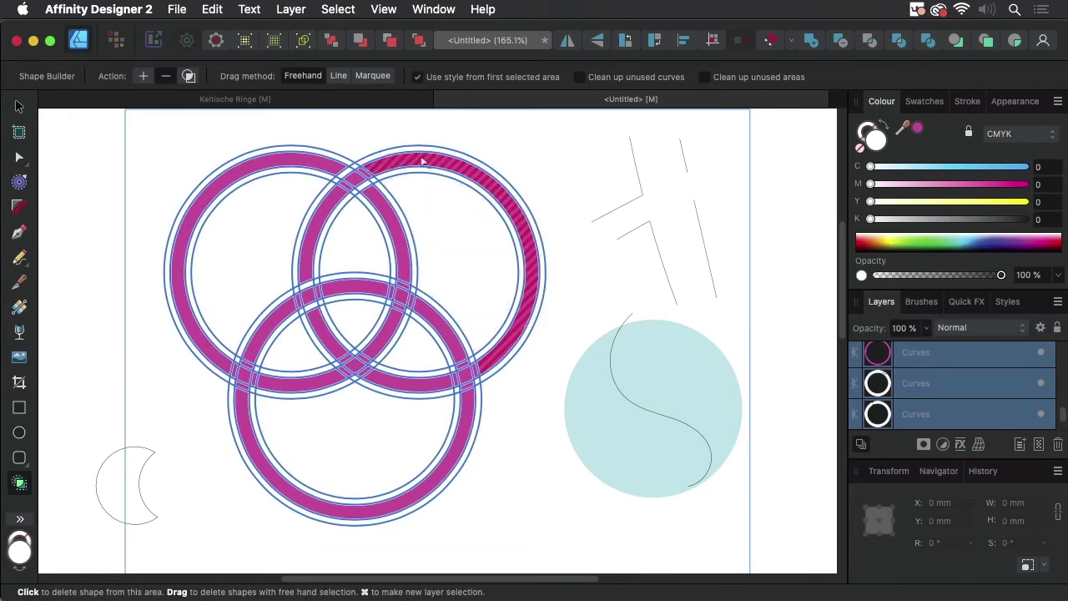
Step: Make the top-right ring band and bottom ring arc separate shapes with Shape Builder Add
{"action": "left_click", "coordinate": [144, 77]}
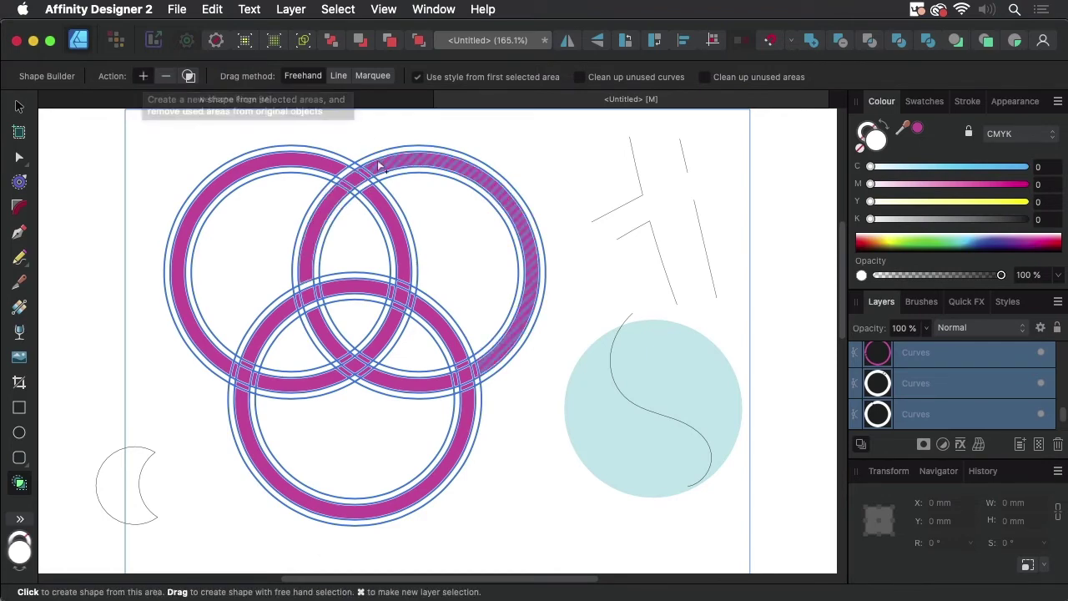
{"action": "left_click", "coordinate": [336, 198]}
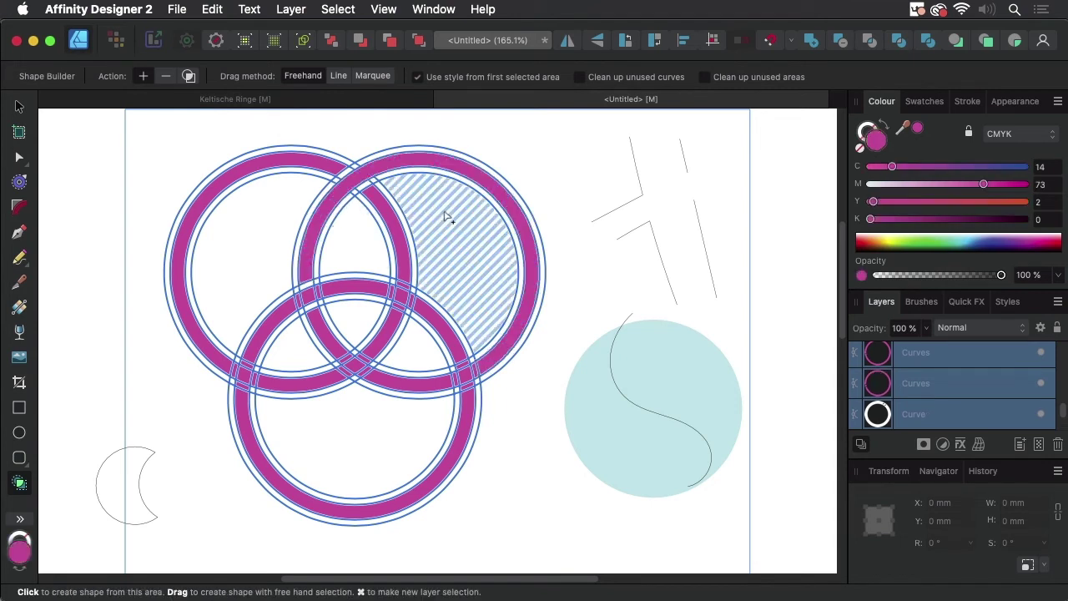
{"action": "left_click", "coordinate": [308, 308]}
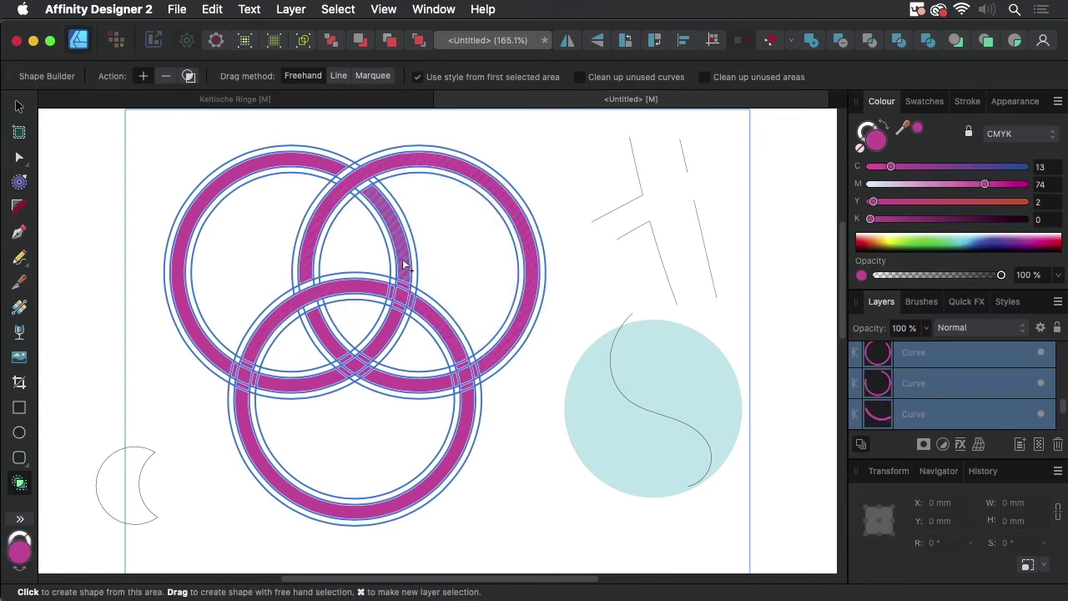
{"action": "left_click", "coordinate": [450, 340]}
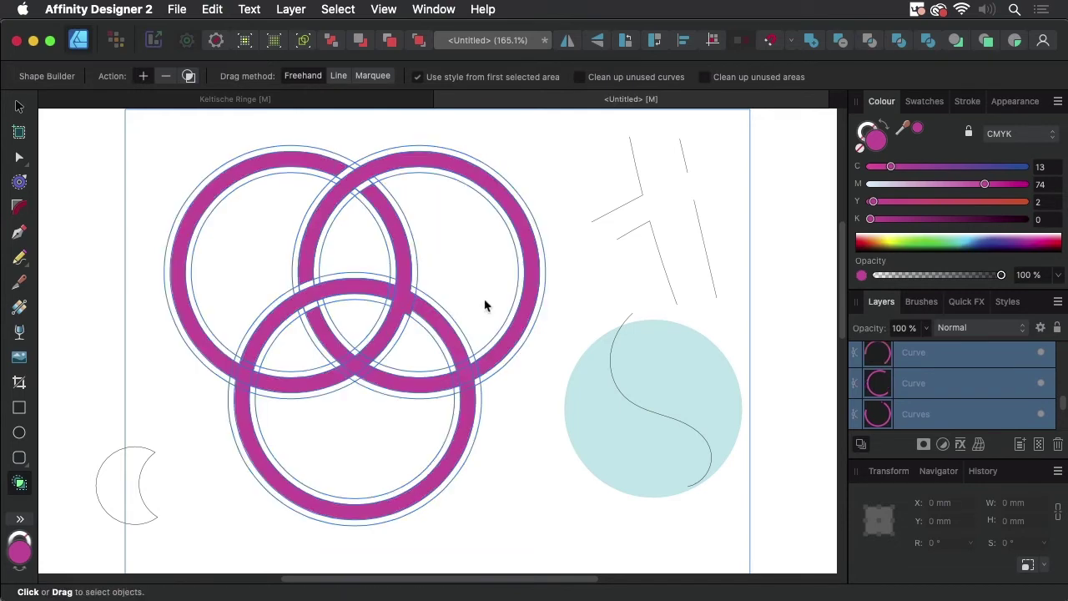
Step: Turn the remaining arcs along the lower ring into their own shapes, then deselect
{"action": "left_click_drag", "start_coordinate": [411, 271], "coordinate": [396, 328]}
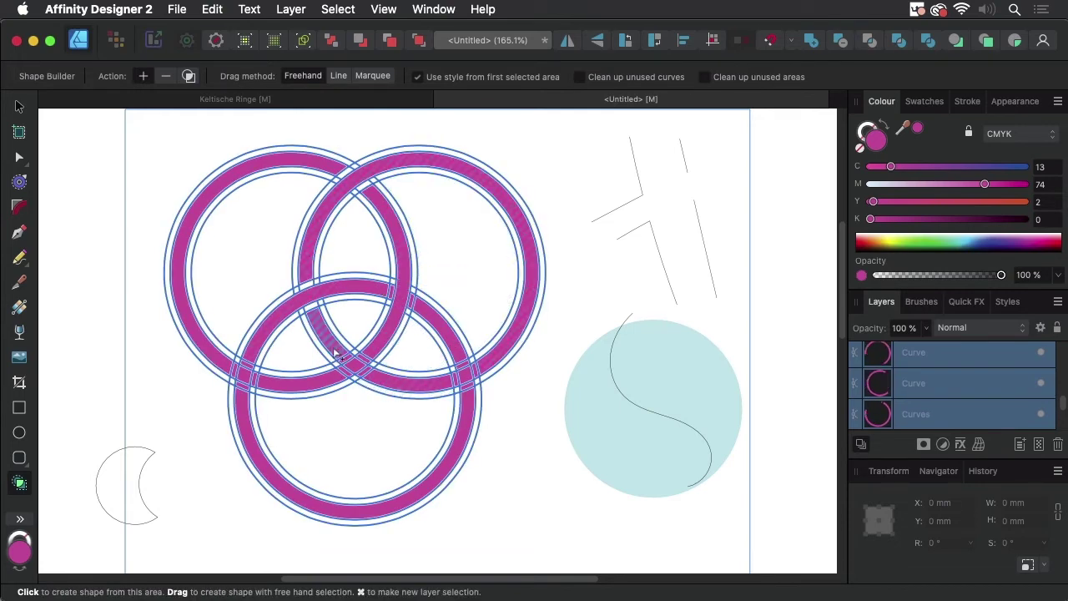
{"action": "mouse_move", "coordinate": [335, 354]}
{"action": "left_mouse_down"}
{"action": "mouse_move", "coordinate": [384, 392]}
{"action": "mouse_move", "coordinate": [391, 385]}
{"action": "left_mouse_up"}
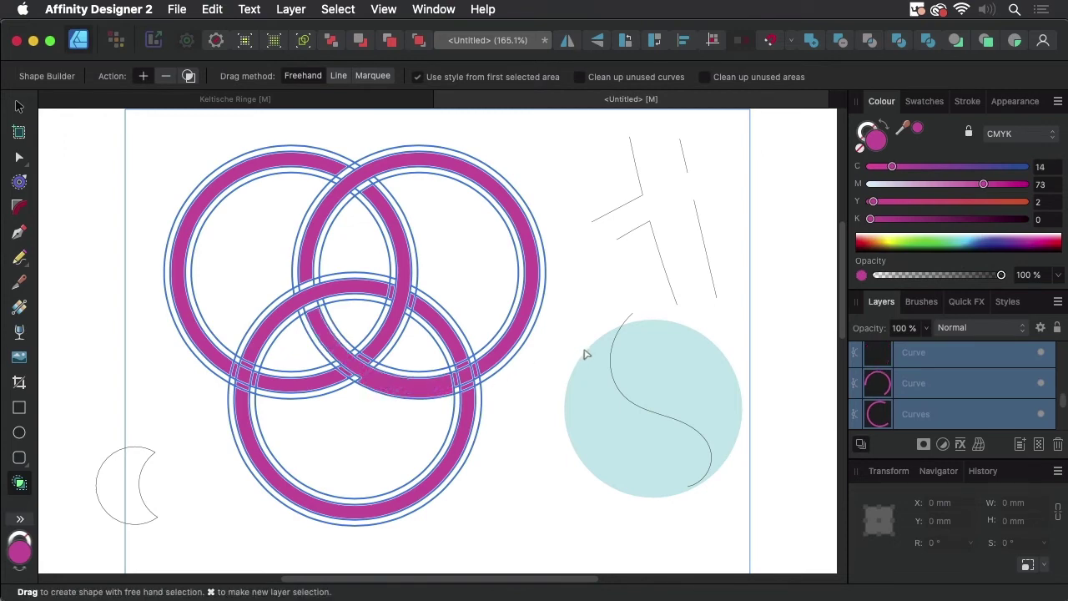
{"action": "left_click", "coordinate": [386, 380]}
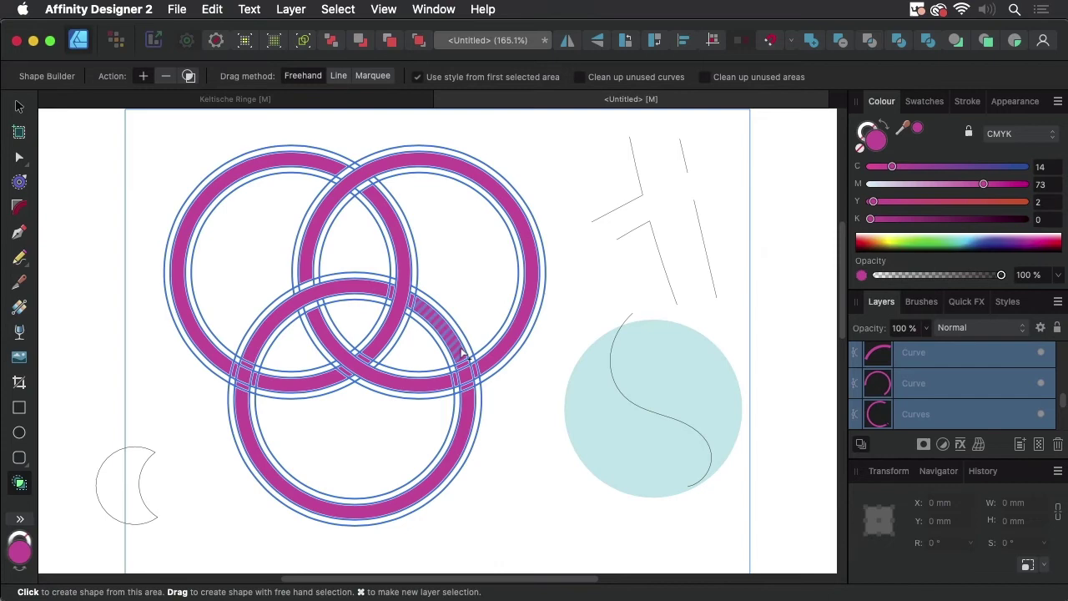
{"action": "left_click_drag", "start_coordinate": [465, 371], "coordinate": [471, 404]}
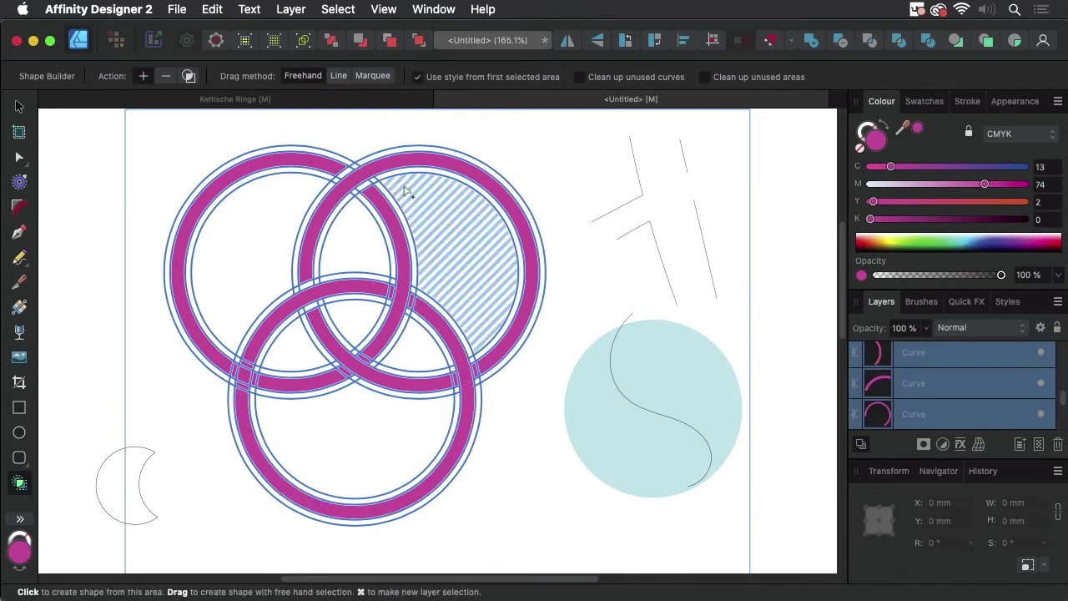
{"action": "key", "text": "v"}
{"action": "key", "text": "Escape"}
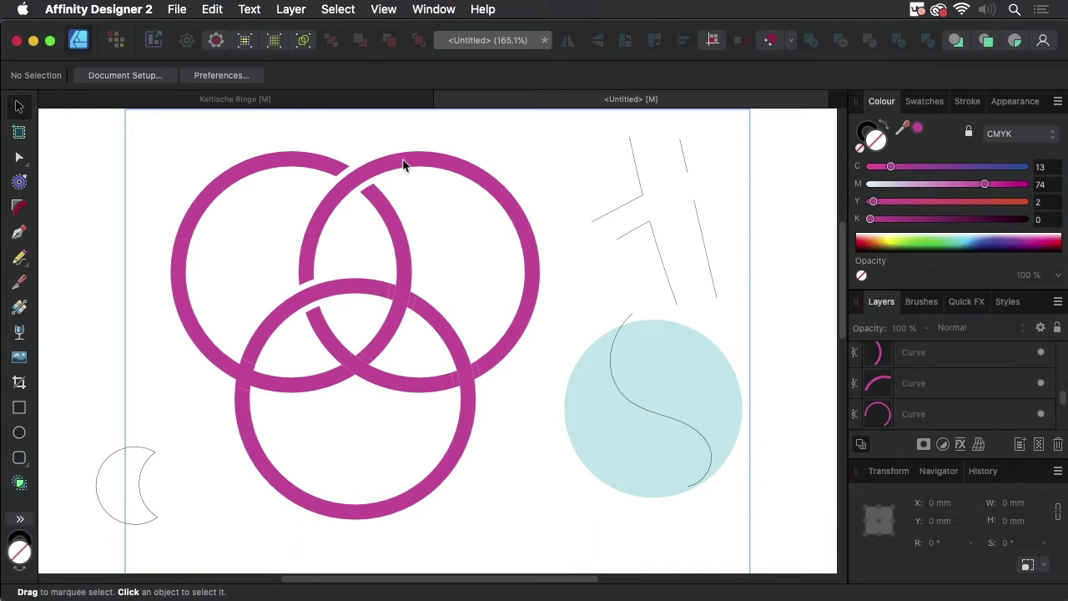
Step: Build new shapes from the selected ring pieces with Shape Builder's Create, then deselect to view the interlace
{"action": "left_click_drag", "start_coordinate": [151, 138], "coordinate": [557, 551]}
{"action": "left_click", "coordinate": [19, 482]}
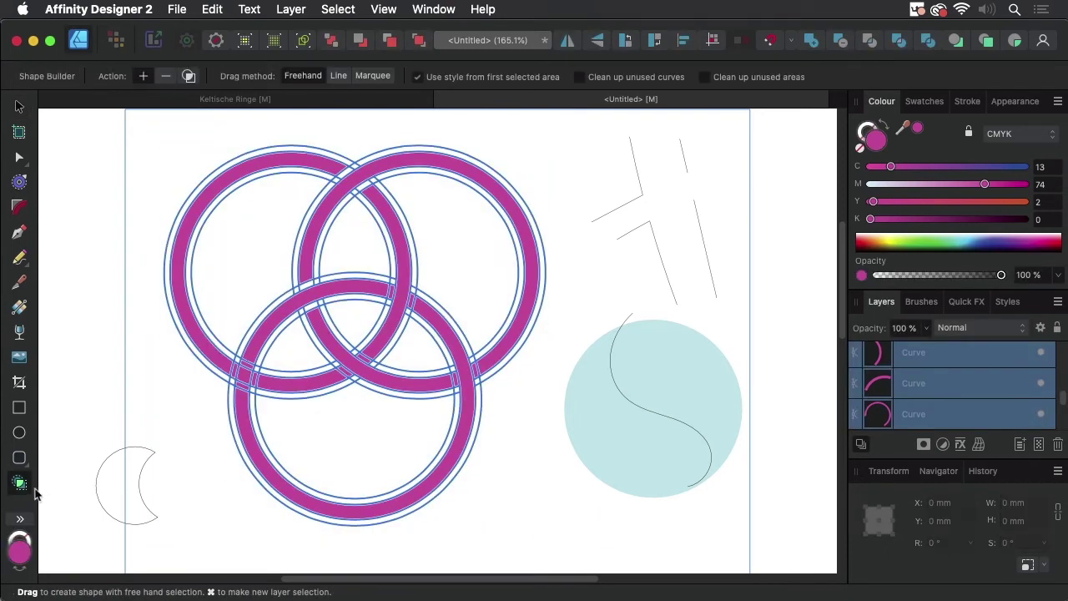
{"action": "left_click", "coordinate": [189, 76]}
{"action": "left_click", "coordinate": [20, 109]}
{"action": "left_click", "coordinate": [239, 132]}
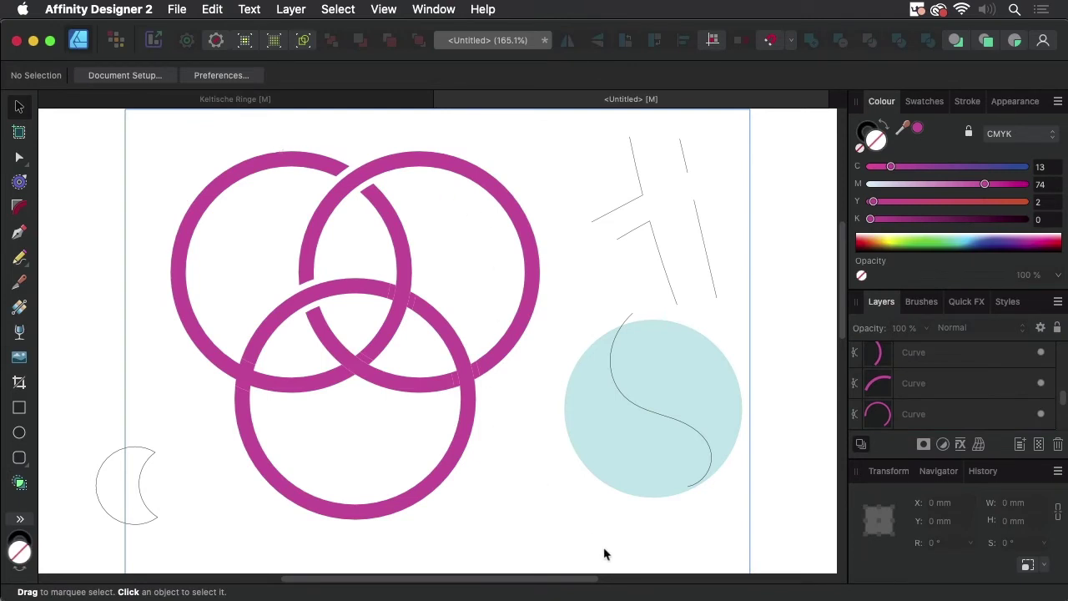
Step: In Illustrator, pan to the teal, magenta, green and peach rings and select them all
{"action": "left_click", "coordinate": [636, 576]}
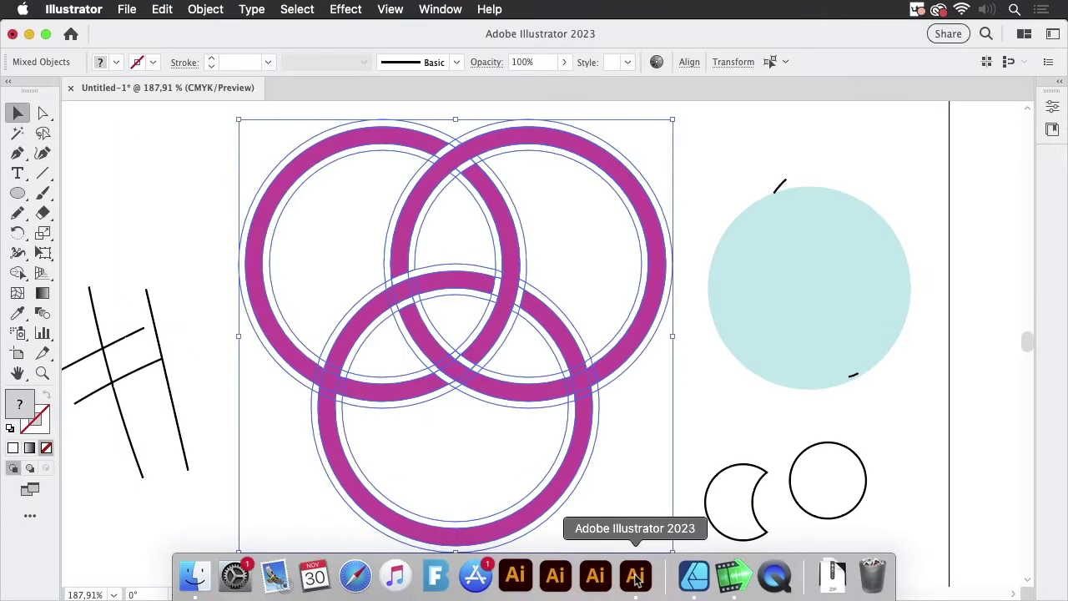
{"action": "left_click", "coordinate": [704, 397]}
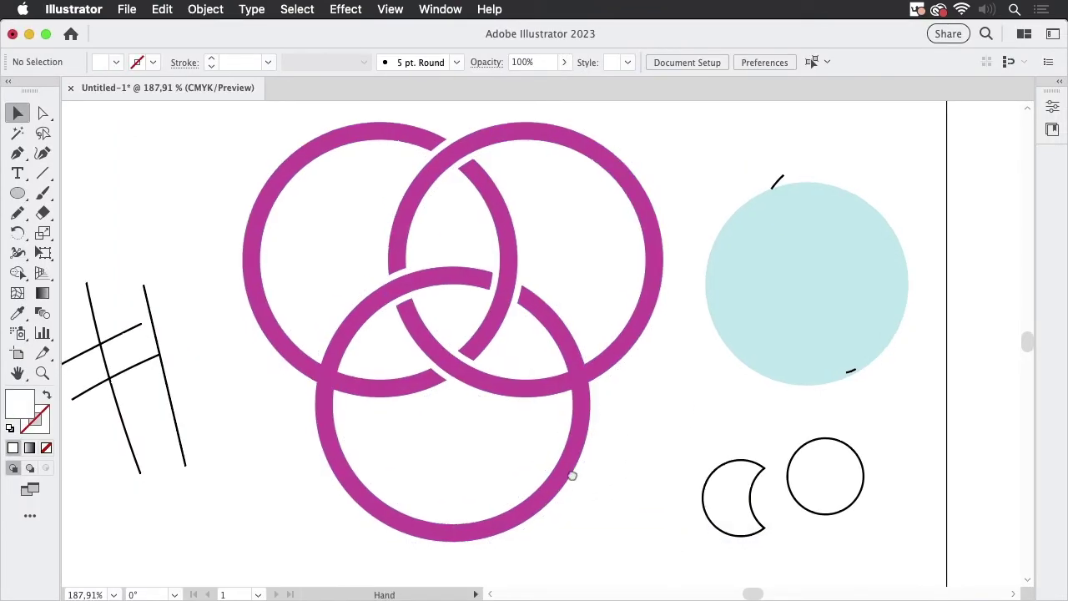
{"action": "left_click_drag", "start_coordinate": [568, 475], "coordinate": [547, 296]}
{"action": "scroll", "coordinate": [637, 337], "scroll_direction": "right", "scroll_amount": 15}
{"action": "scroll", "coordinate": [649, 364], "scroll_direction": "up", "scroll_amount": 7}
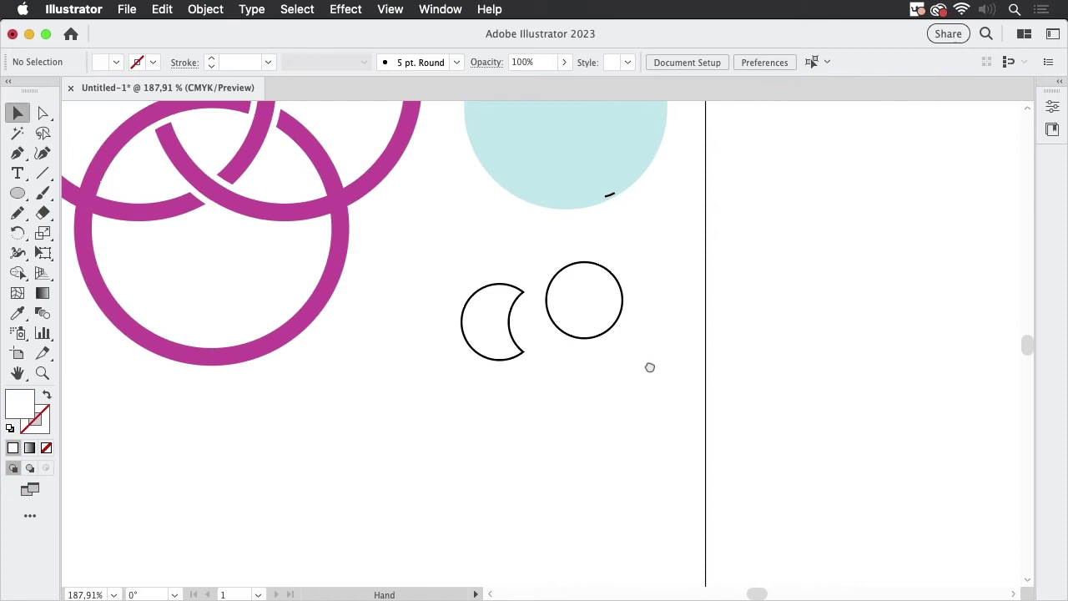
{"action": "left_click_drag", "start_coordinate": [601, 317], "coordinate": [368, 337]}
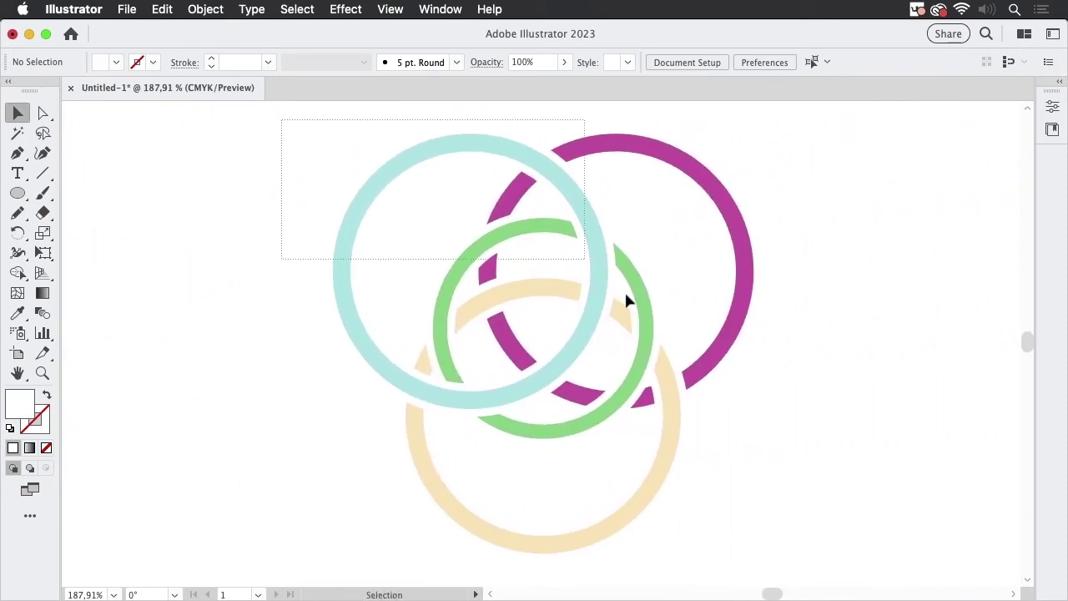
{"action": "key", "text": "super+a"}
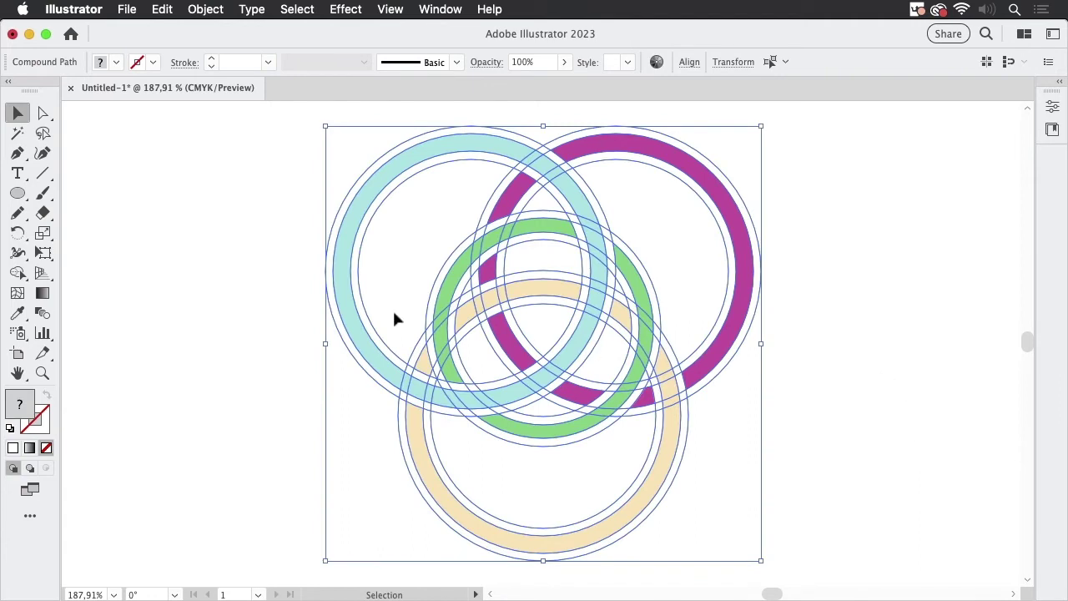
{"action": "left_click", "coordinate": [17, 273]}
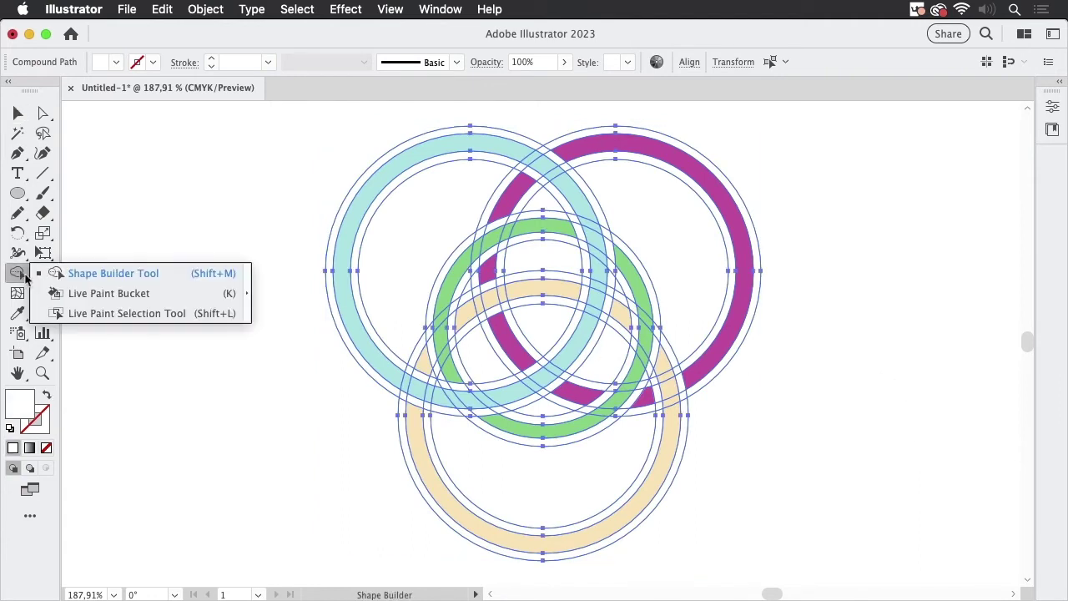
Step: With the Live Paint Bucket and fill set to None, make the four rings one Live Paint group
{"action": "left_click", "coordinate": [126, 294]}
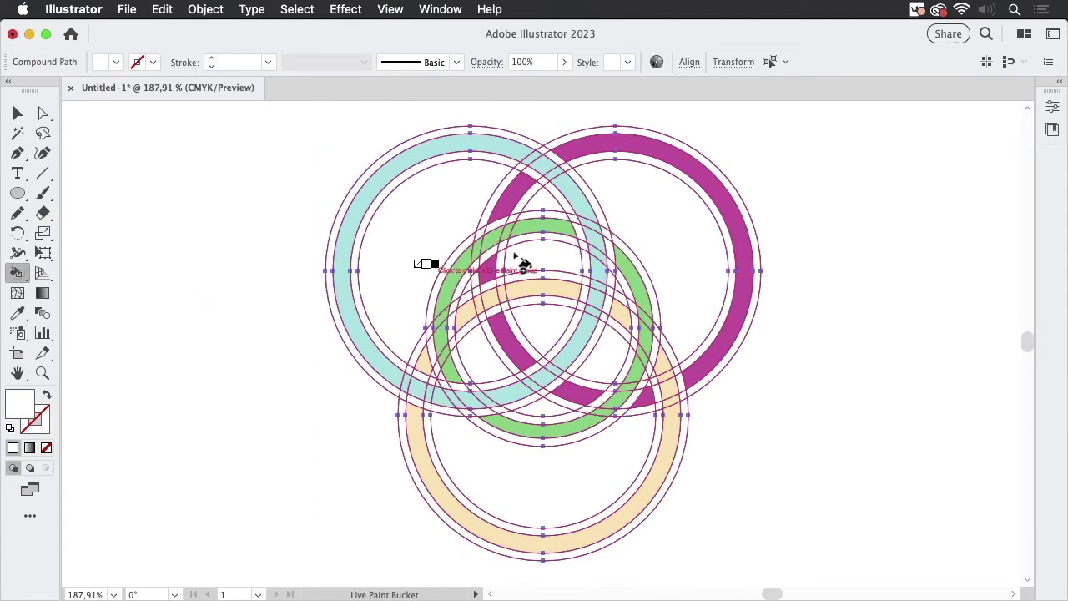
{"action": "left_click", "coordinate": [610, 158]}
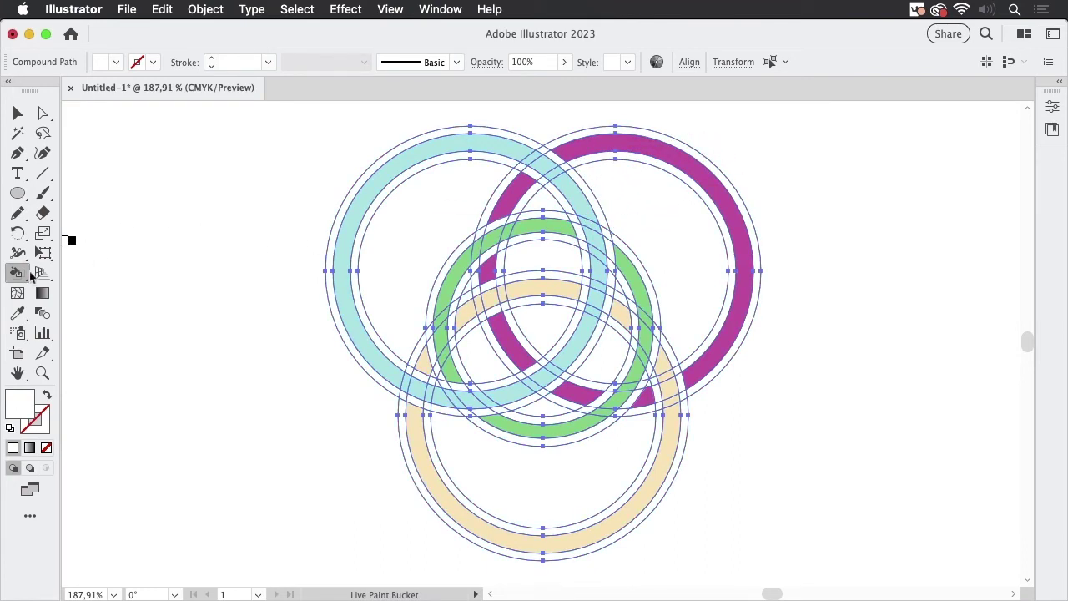
{"action": "double_click", "coordinate": [18, 275]}
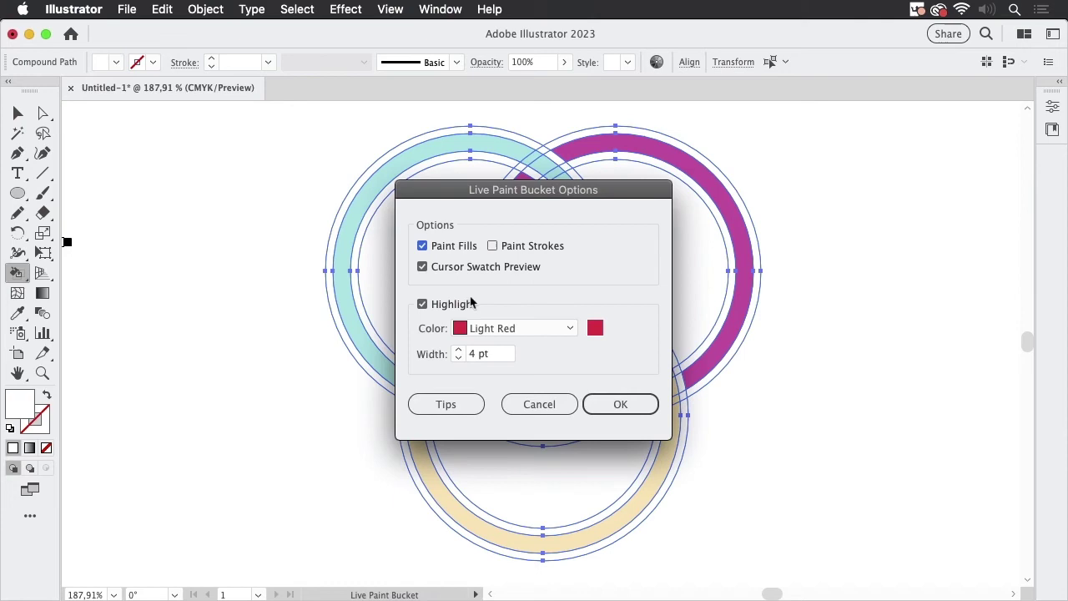
{"action": "left_click", "coordinate": [539, 403]}
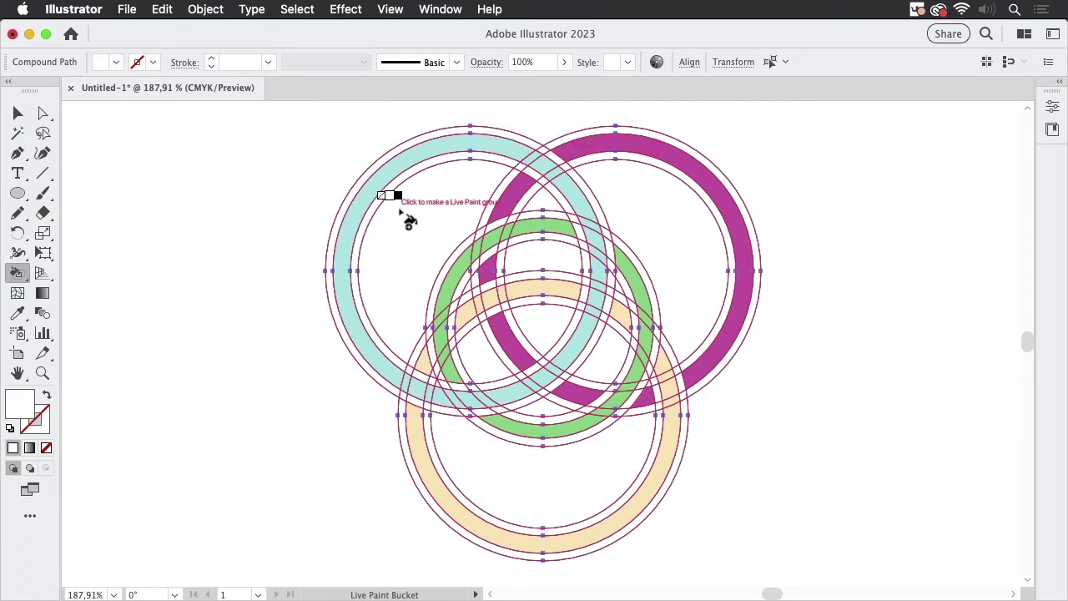
{"action": "key", "text": "slash"}
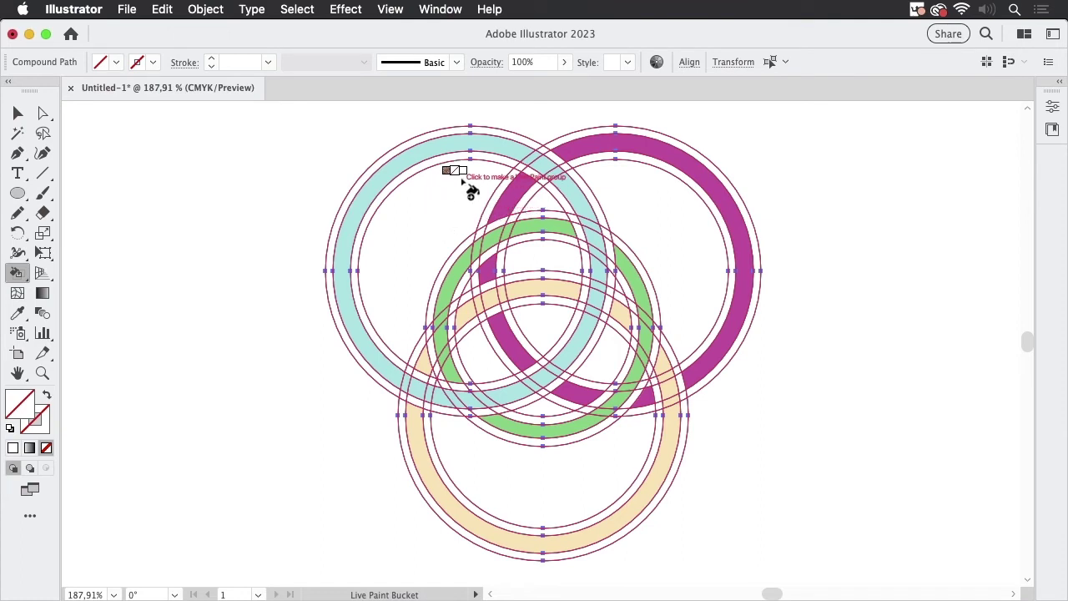
{"action": "left_click", "coordinate": [501, 169]}
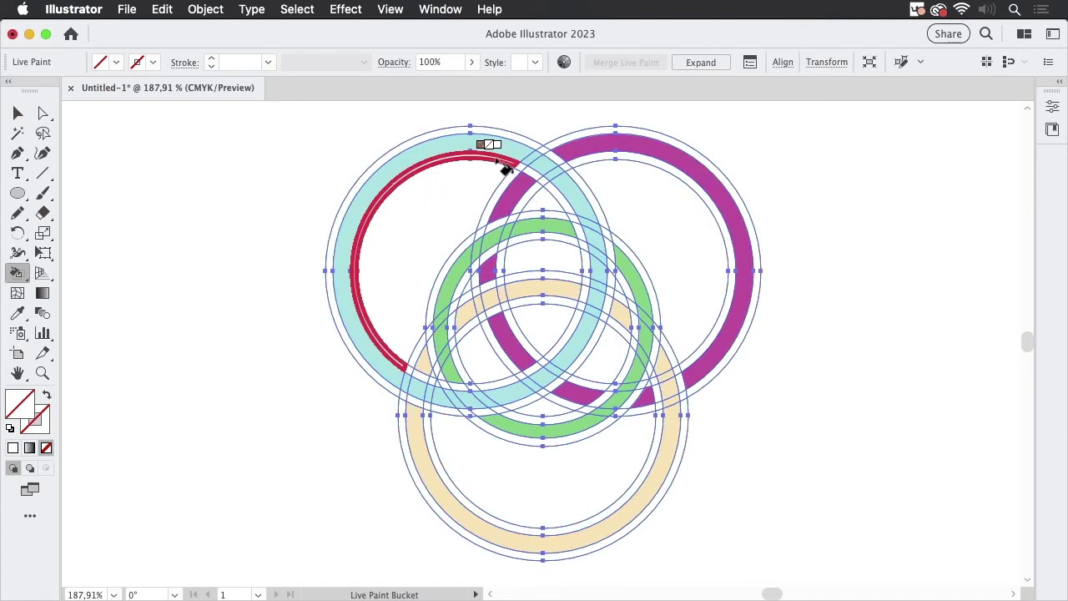
Step: Sample magenta and paint the magenta ring's top crossings and the small cyan-magenta crossing magenta
{"action": "left_click", "coordinate": [589, 147], "text": "alt"}
{"action": "mouse_move", "coordinate": [588, 146]}
{"action": "left_mouse_down"}
{"action": "mouse_move", "coordinate": [543, 170]}
{"action": "mouse_move", "coordinate": [529, 203]}
{"action": "mouse_move", "coordinate": [551, 200]}
{"action": "left_mouse_up"}
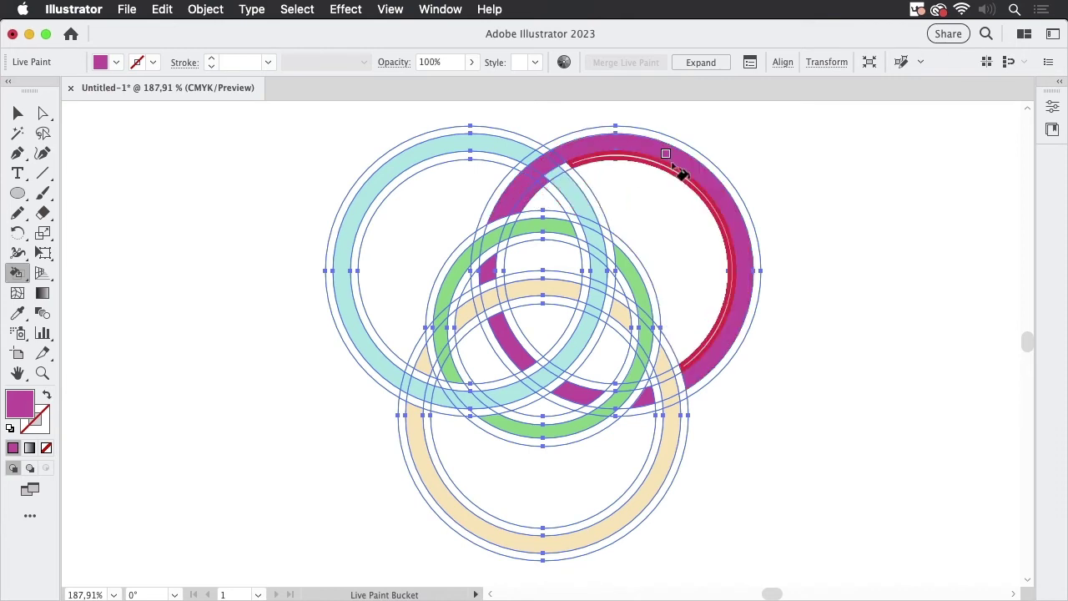
{"action": "key", "text": "super"}
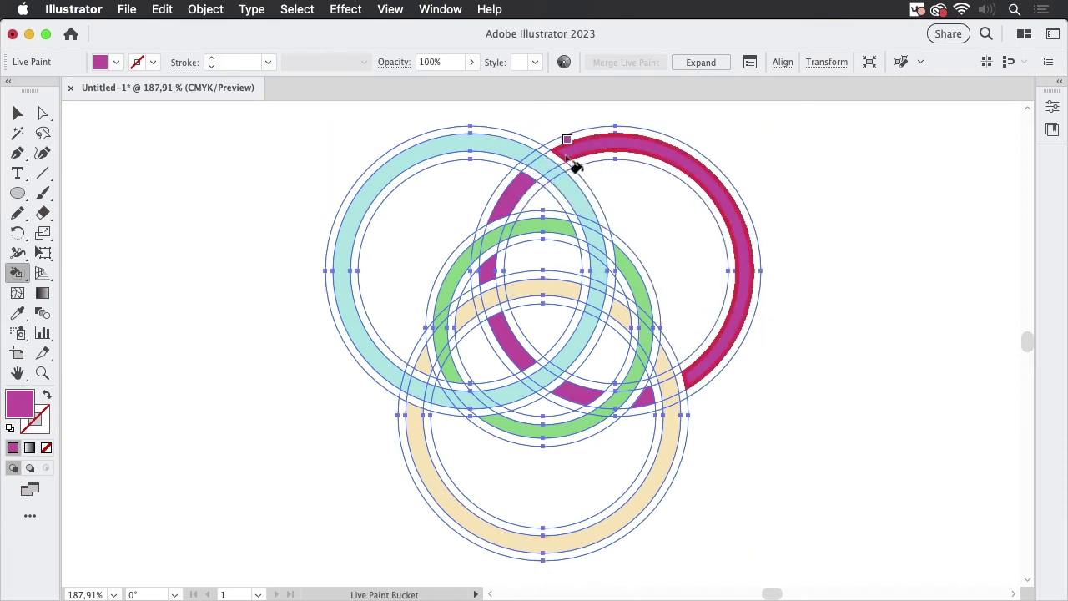
{"action": "left_click", "coordinate": [544, 180]}
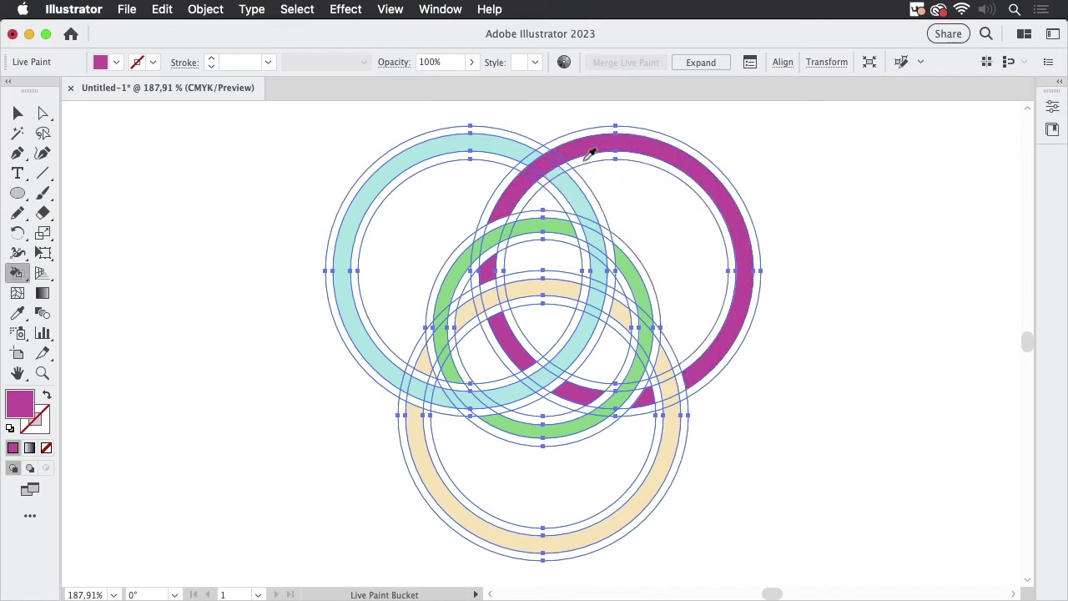
{"action": "key", "text": "Left"}
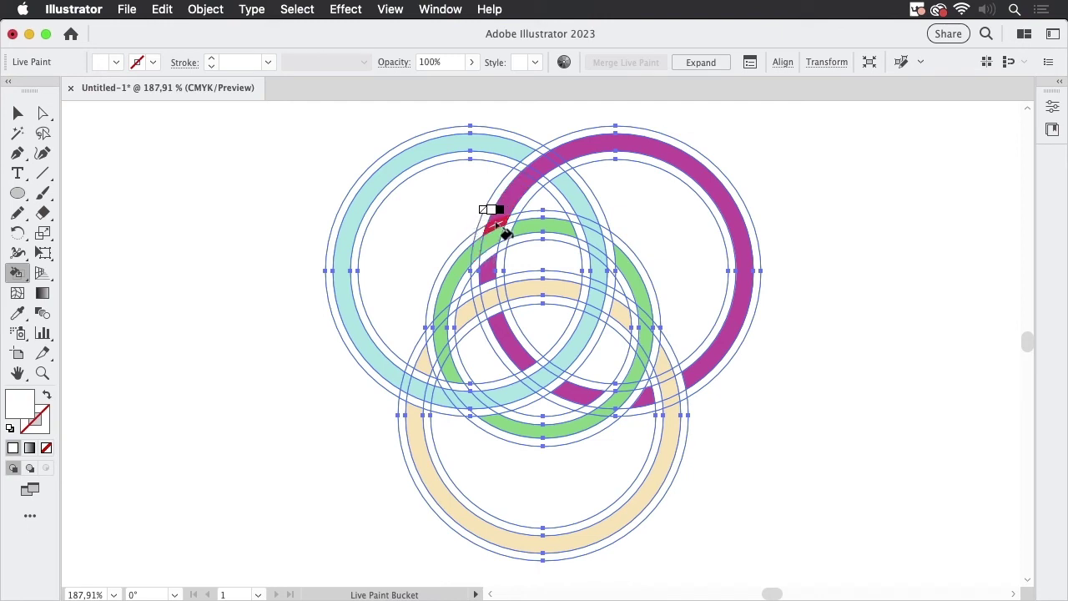
Step: Paint the green ring's upper-left crossings green and the faces inside the magenta ring magenta
{"action": "left_click", "coordinate": [540, 221], "text": "alt"}
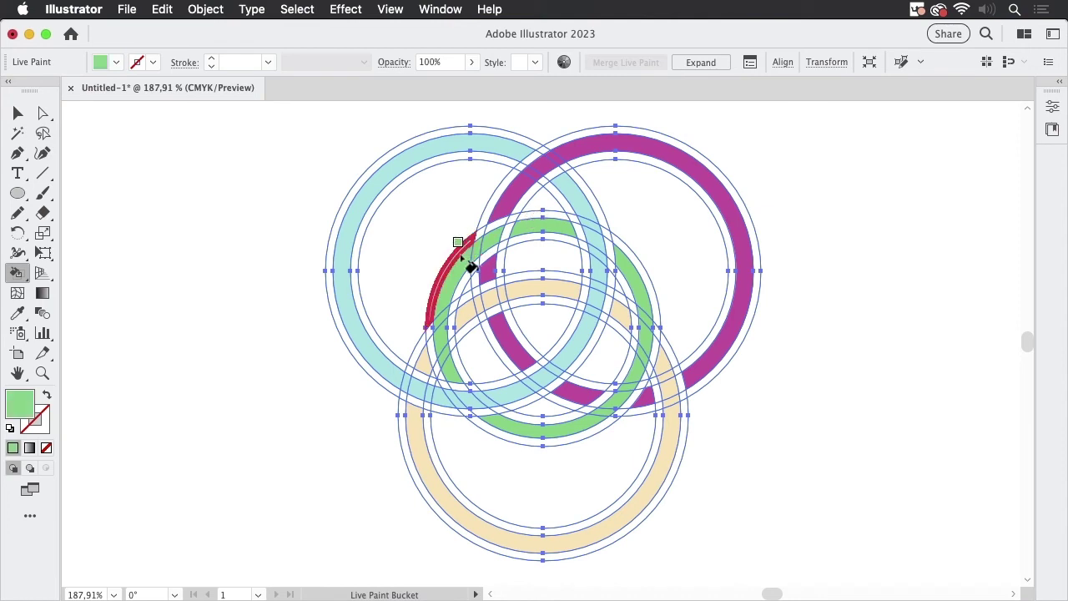
{"action": "left_click_drag", "start_coordinate": [470, 276], "coordinate": [576, 230]}
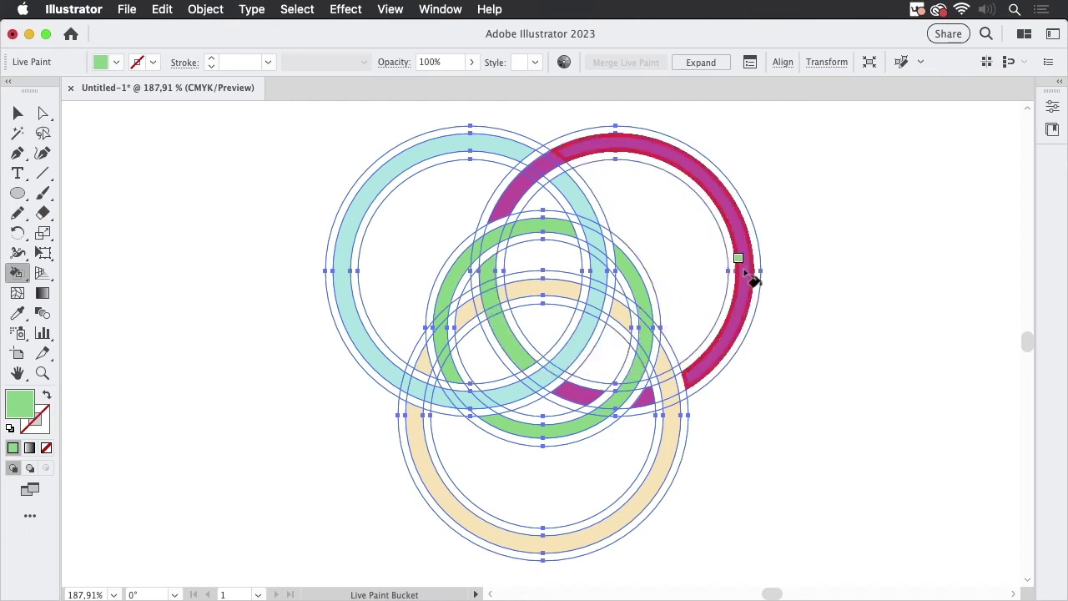
{"action": "left_click", "coordinate": [509, 196], "text": "alt"}
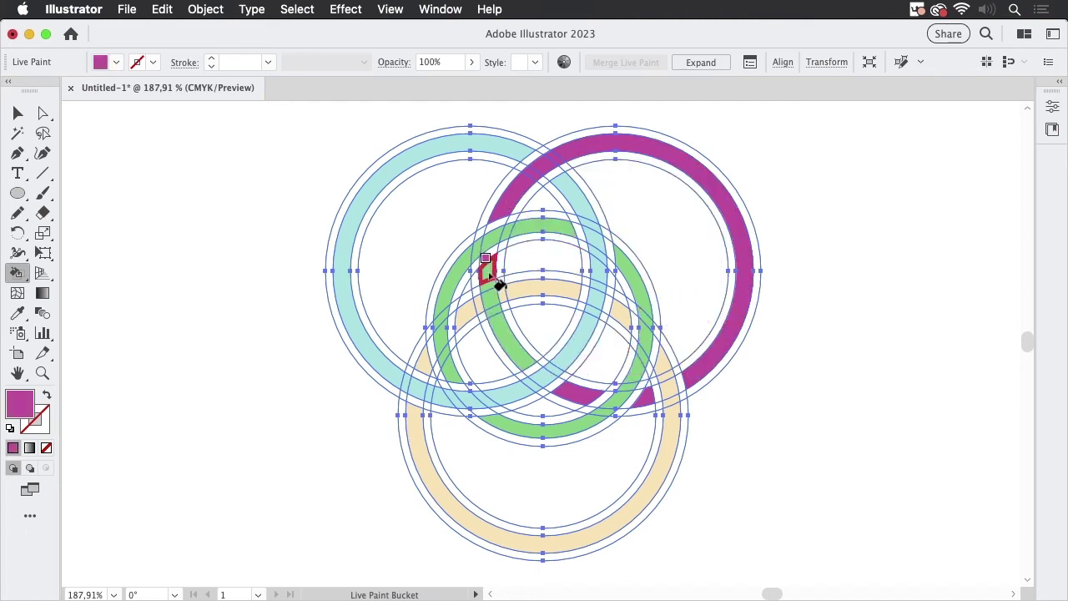
{"action": "mouse_move", "coordinate": [492, 276]}
{"action": "left_mouse_down"}
{"action": "mouse_move", "coordinate": [506, 326]}
{"action": "mouse_move", "coordinate": [585, 342]}
{"action": "left_mouse_up"}
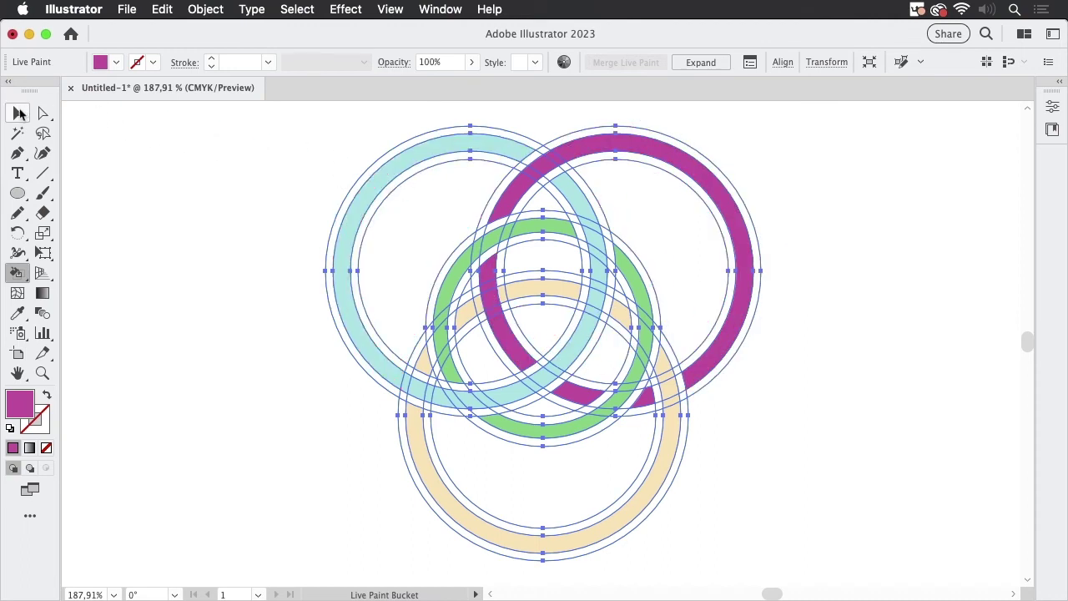
Step: Enter the Live Paint group and scale the magenta ring's thin inner circle toward its centre
{"action": "left_click", "coordinate": [19, 112]}
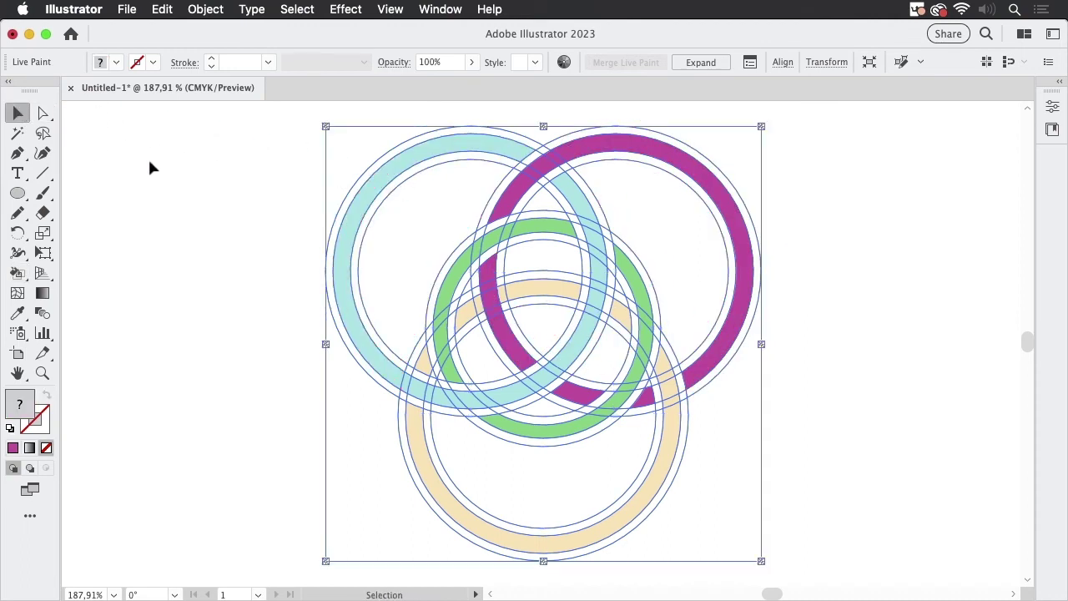
{"action": "left_click", "coordinate": [816, 259]}
{"action": "left_click", "coordinate": [652, 162]}
{"action": "double_click", "coordinate": [604, 164]}
{"action": "left_click", "coordinate": [608, 166]}
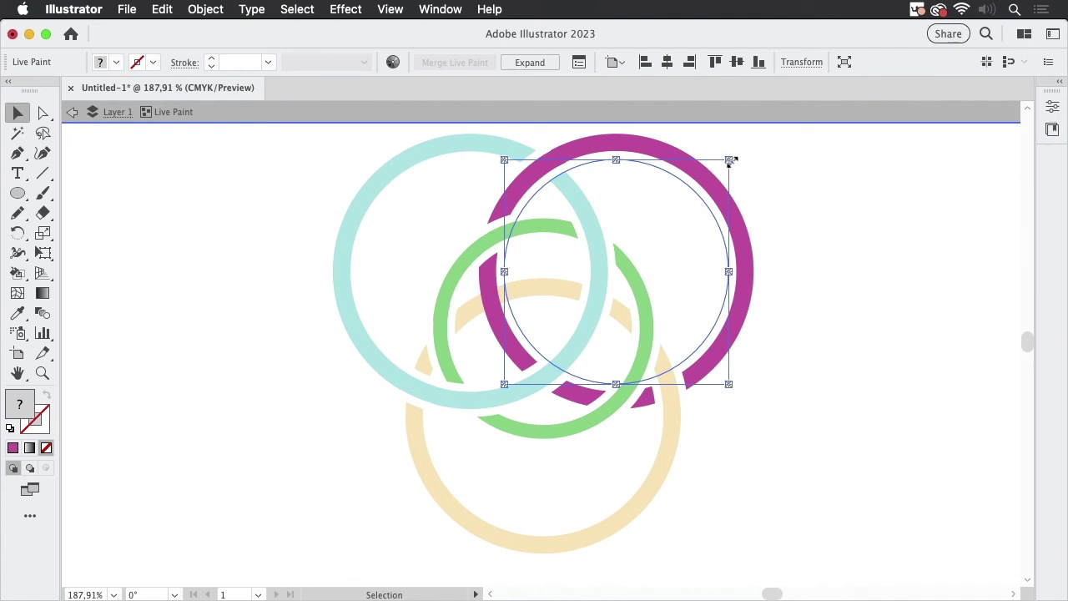
{"action": "mouse_move", "coordinate": [730, 161]}
{"action": "left_mouse_down"}
{"action": "mouse_move", "coordinate": [720, 171]}
{"action": "mouse_move", "coordinate": [739, 159]}
{"action": "mouse_move", "coordinate": [720, 169]}
{"action": "left_mouse_up"}
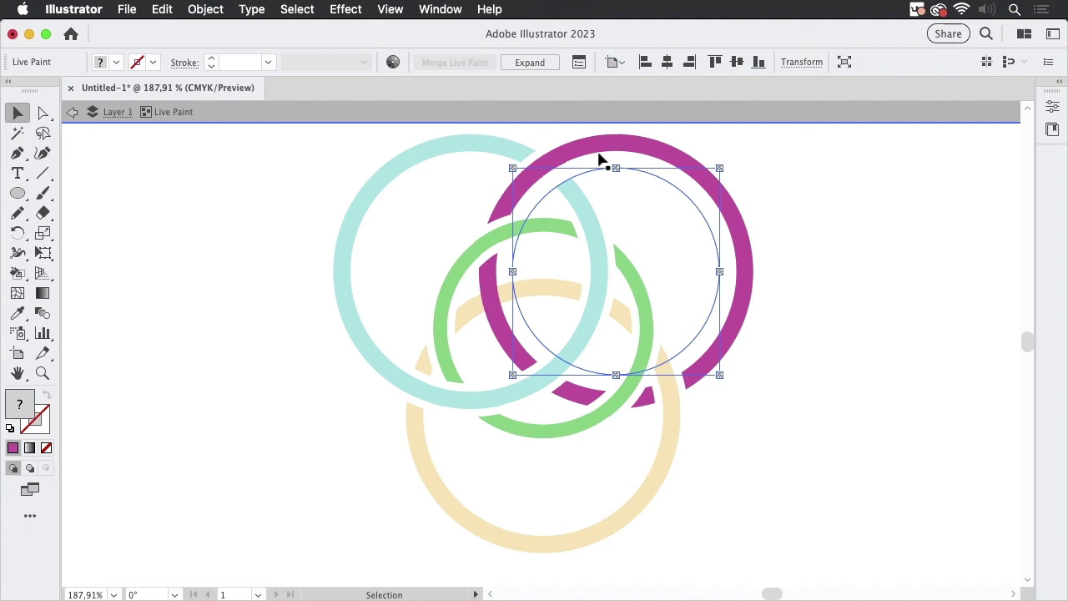
Step: Shrink the inner circle further so the magenta ring's band becomes noticeably thicker
{"action": "left_click", "coordinate": [603, 158]}
{"action": "left_click", "coordinate": [650, 161]}
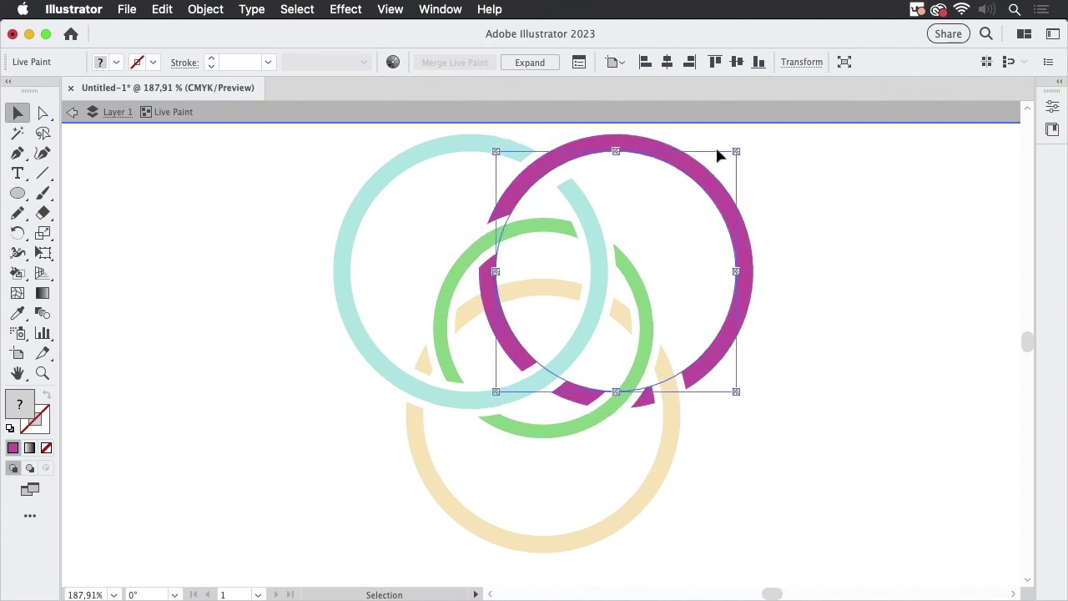
{"action": "left_click_drag", "start_coordinate": [736, 151], "coordinate": [726, 162]}
{"action": "left_click", "coordinate": [822, 195]}
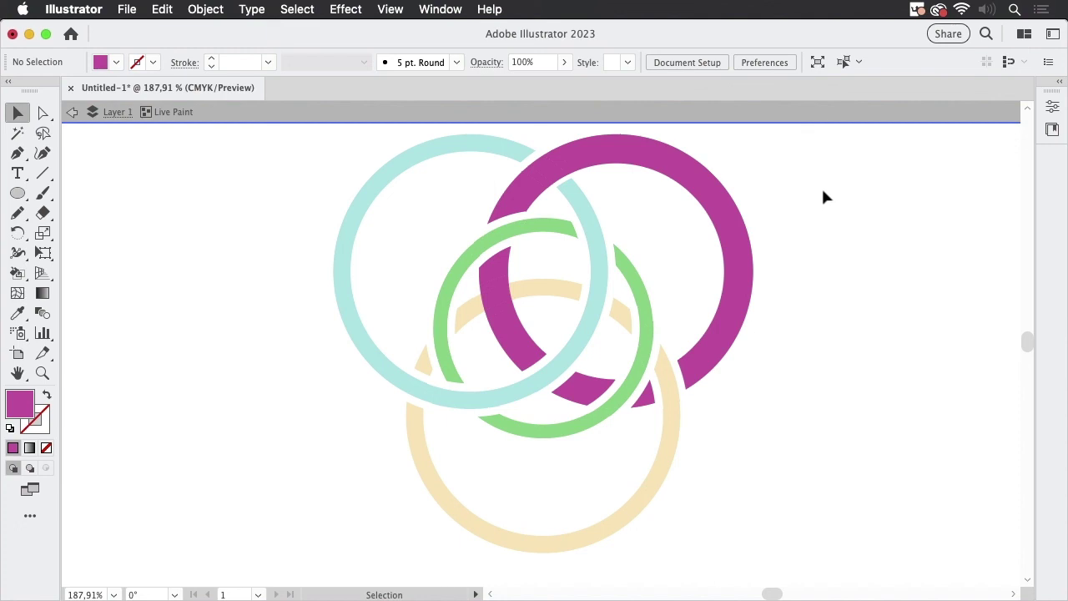
Step: Exit the Live Paint group's isolation mode and nudge the view to show the finished rings
{"action": "key", "text": "Escape"}
{"action": "key", "text": "space"}
{"action": "left_click_drag", "start_coordinate": [860, 231], "coordinate": [856, 234]}
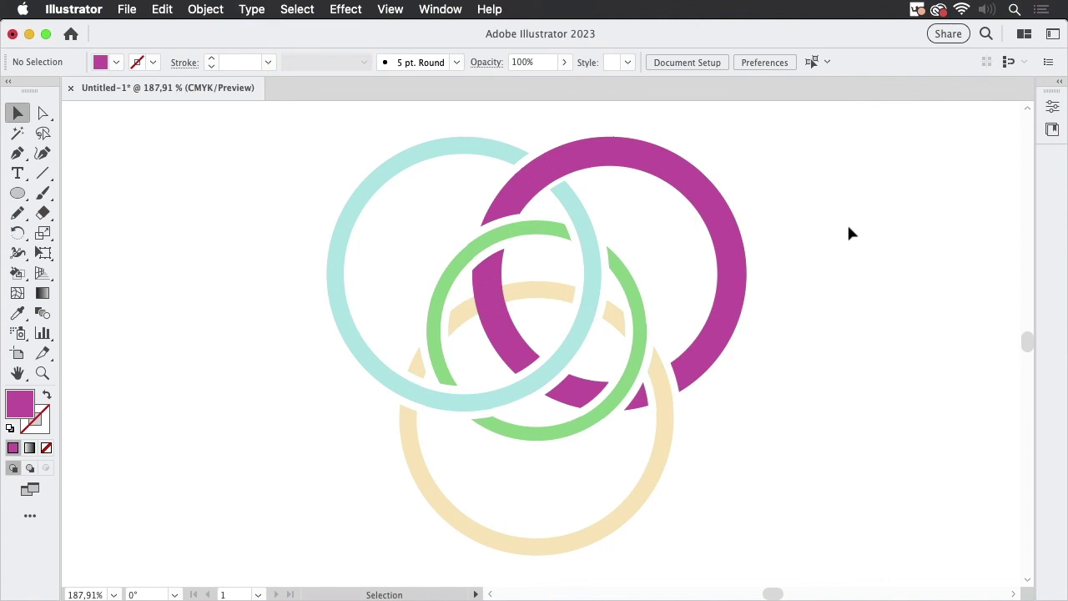
{"action": "key", "text": "super"}
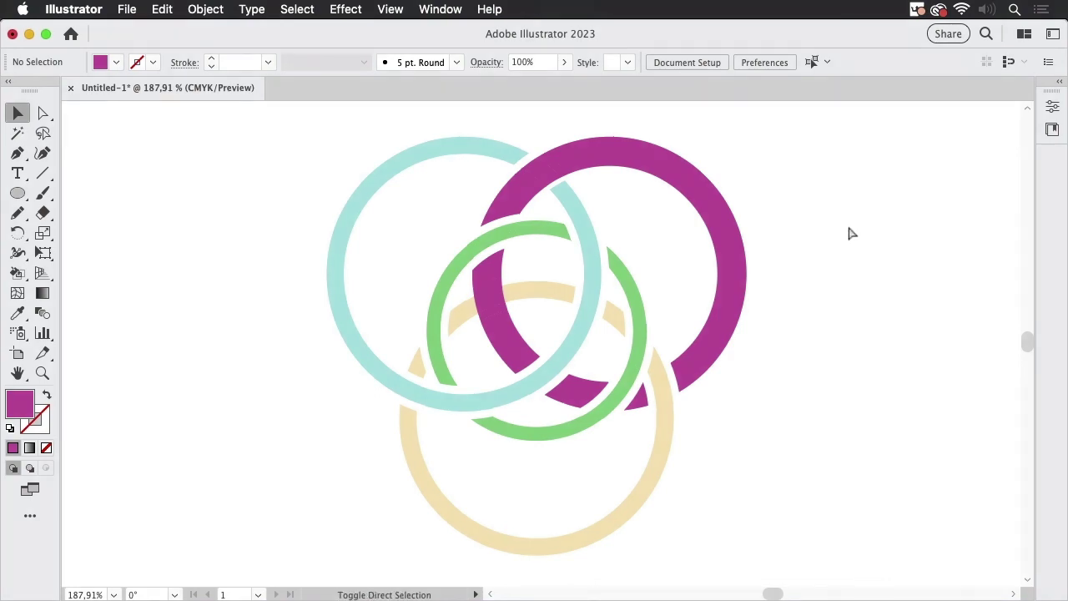